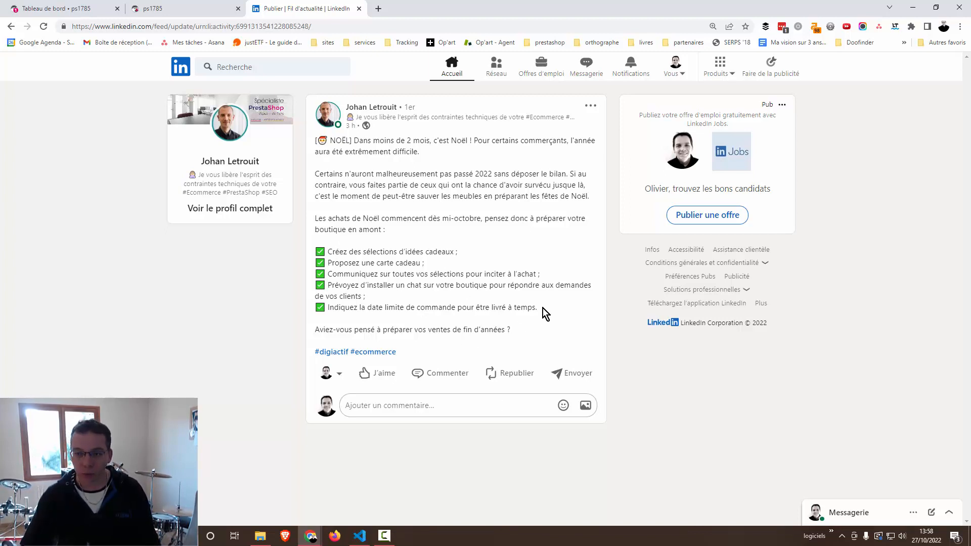
Read the LinkedIn post's checklist for preparing a shop for Christmas, focusing on the tip about gift idea selections
{"action": "left_click_drag", "start_coordinate": [542, 309], "coordinate": [315, 251]}
{"action": "left_click", "coordinate": [414, 216]}
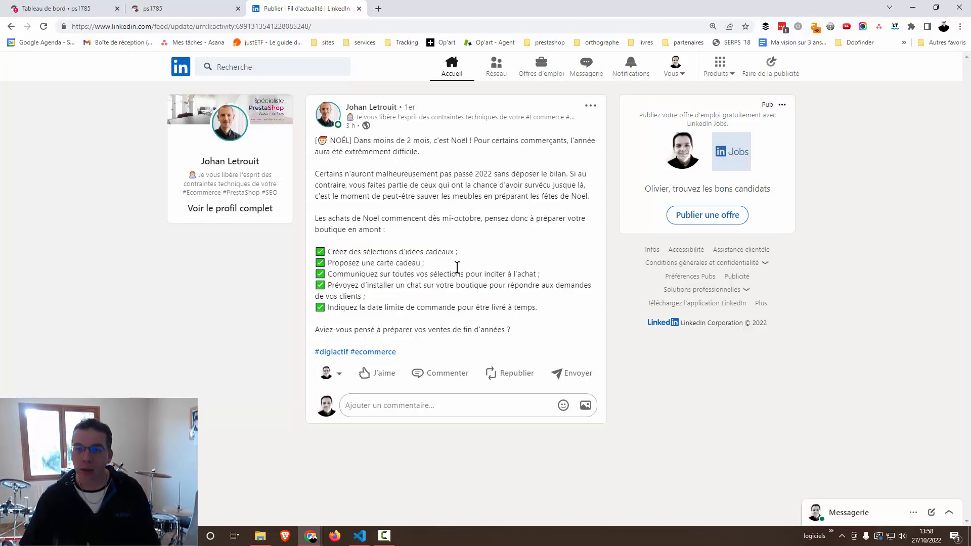
{"action": "left_click_drag", "start_coordinate": [457, 253], "coordinate": [325, 251]}
{"action": "left_click", "coordinate": [391, 213]}
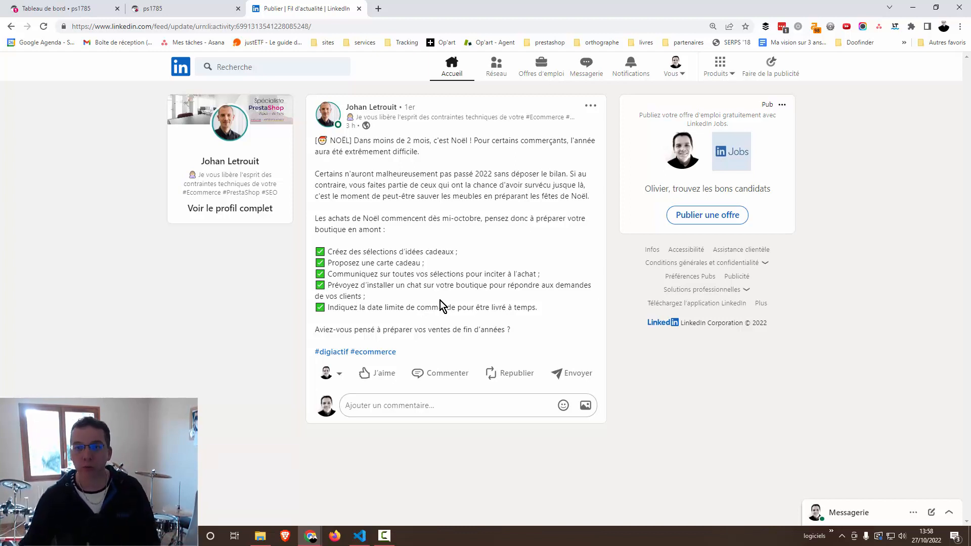
Switch to the ps1785 storefront and examine the "Notre selection de noël" category page and its description
{"action": "left_click", "coordinate": [123, 8]}
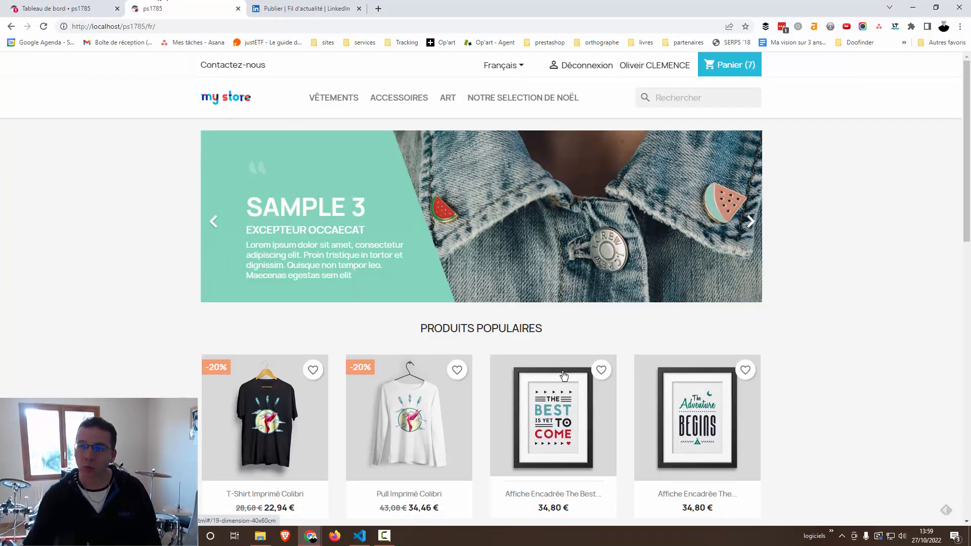
{"action": "left_click", "coordinate": [516, 107]}
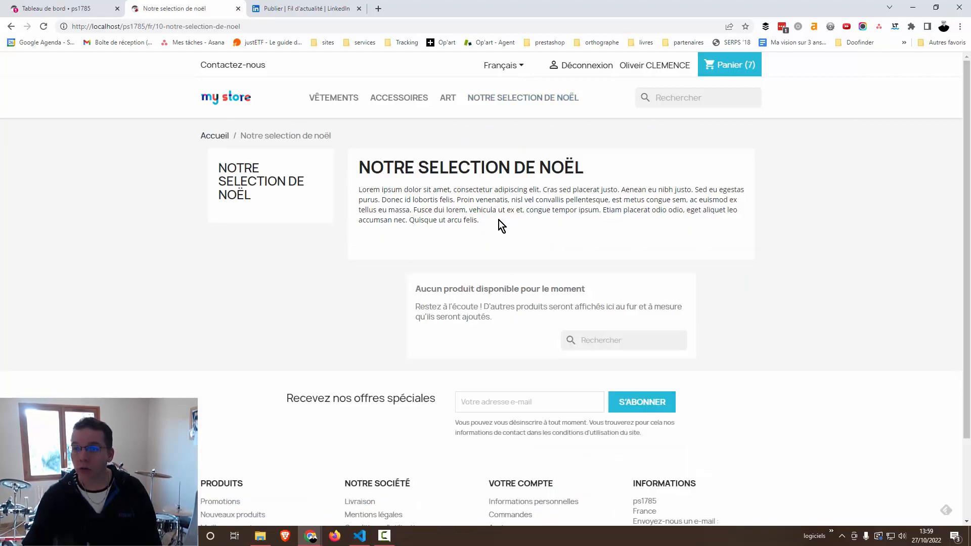
{"action": "left_click_drag", "start_coordinate": [499, 220], "coordinate": [347, 186]}
{"action": "left_click", "coordinate": [512, 247]}
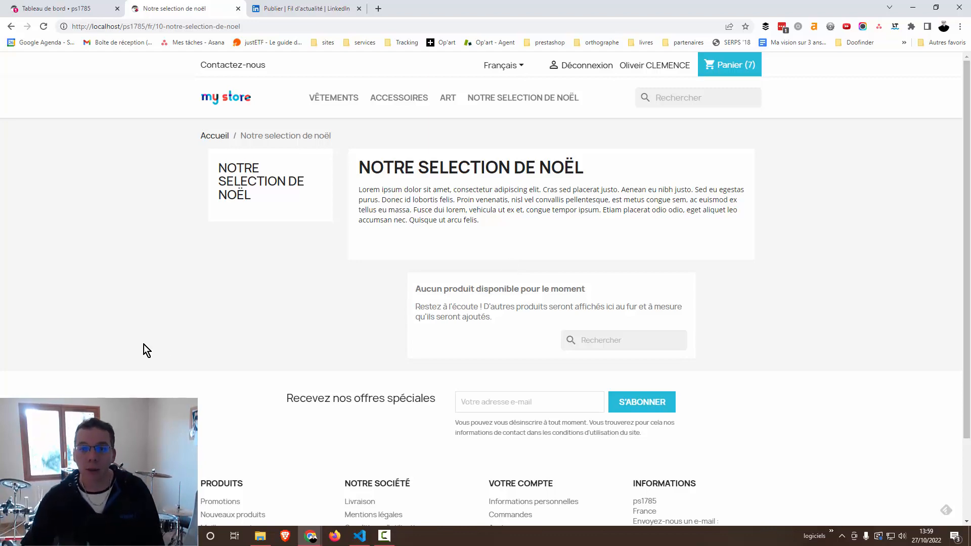
Switch to the PrestaShop back office and open the configuration of the "Bloc cross sell et up sell" module
{"action": "left_click", "coordinate": [83, 9]}
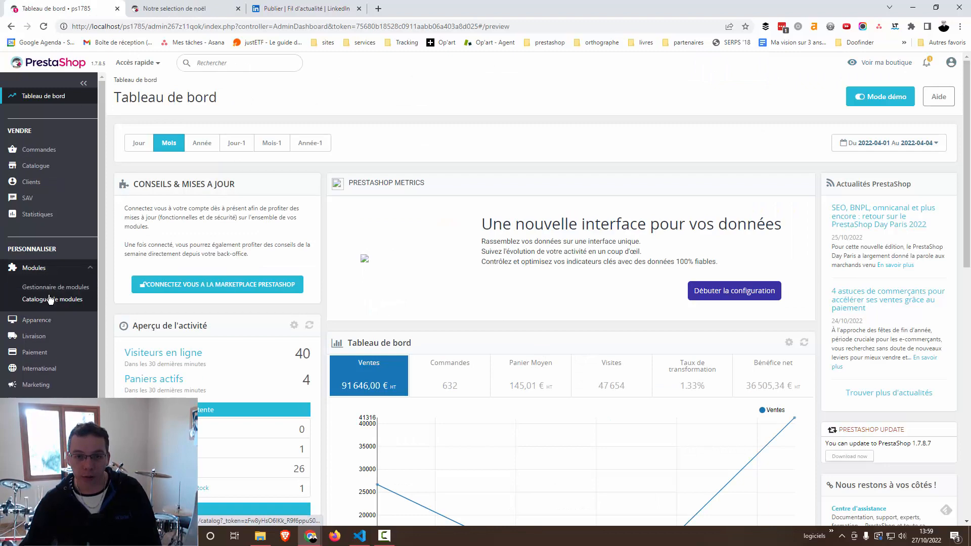
{"action": "left_click", "coordinate": [48, 288]}
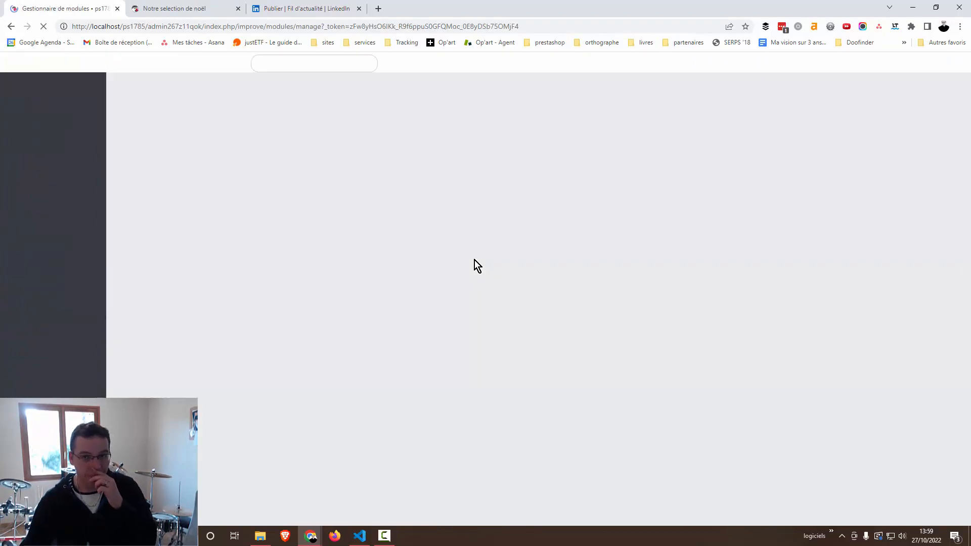
{"action": "scroll", "coordinate": [470, 278], "scroll_direction": "down", "scroll_amount": 7}
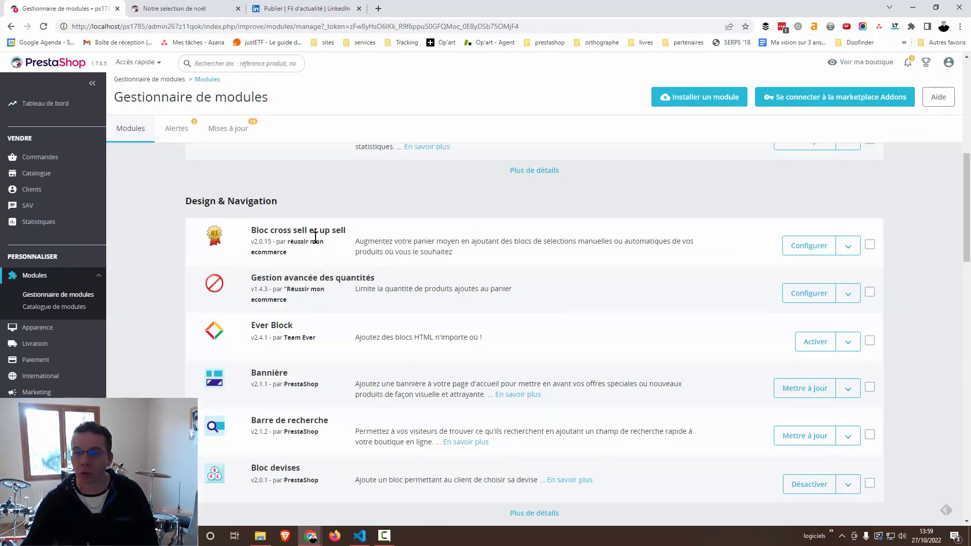
{"action": "left_click", "coordinate": [806, 251]}
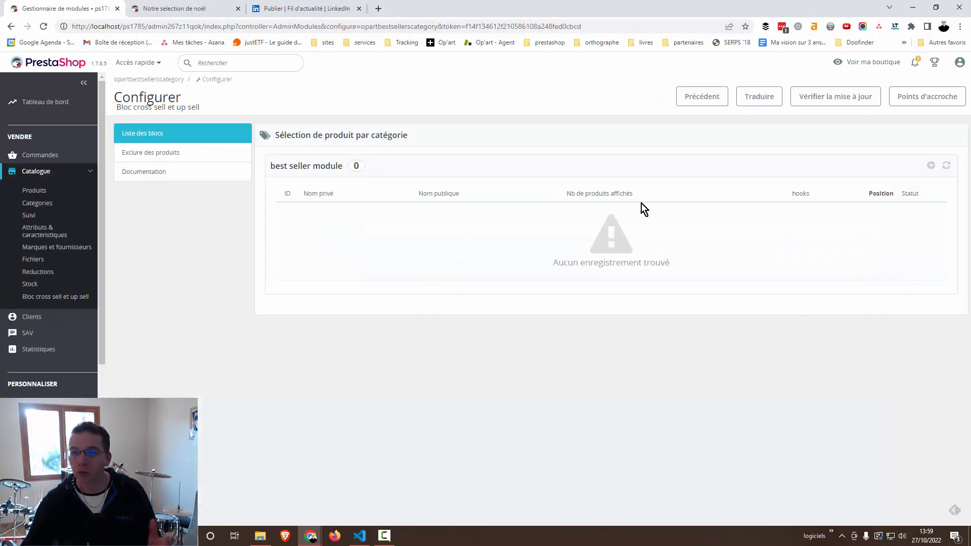
Add a block in the Header Category position with private name "Noel papa" and public name "Pour les papas"
{"action": "left_click", "coordinate": [932, 165]}
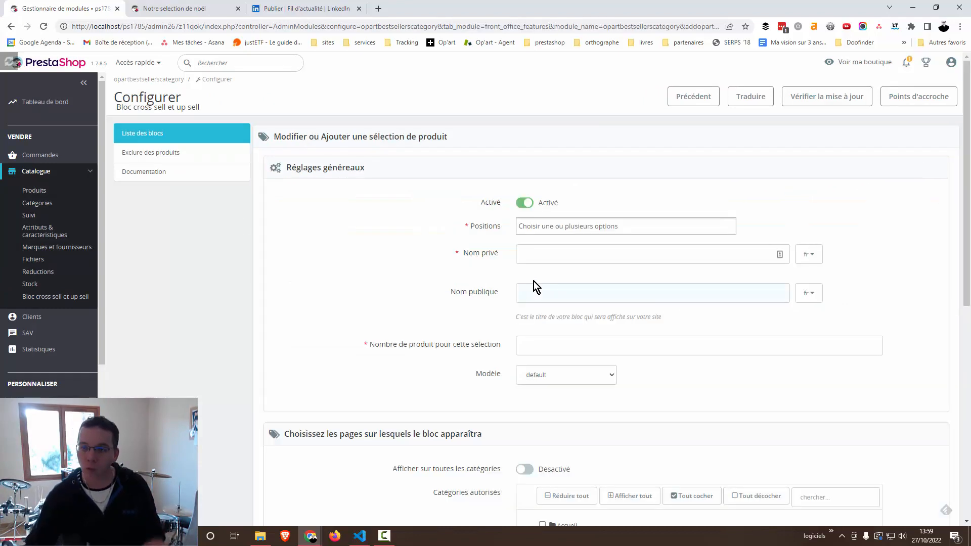
{"action": "left_click", "coordinate": [560, 227]}
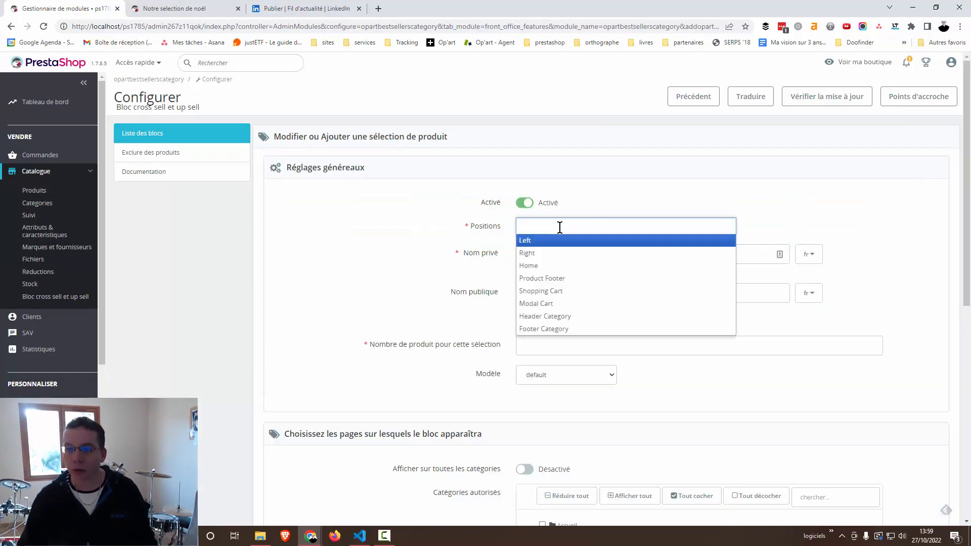
{"action": "left_click", "coordinate": [567, 316]}
{"action": "left_click", "coordinate": [609, 254]}
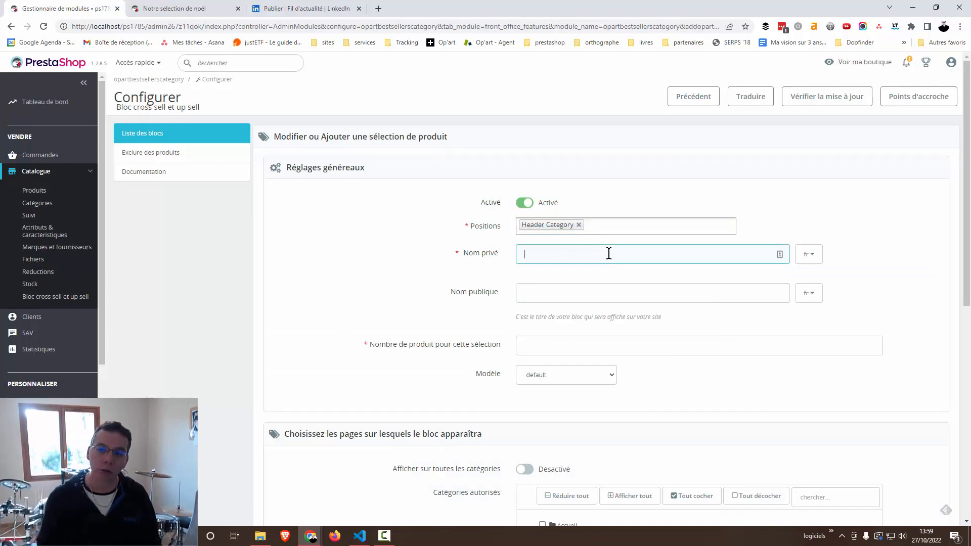
{"action": "type", "text": "Noe"}
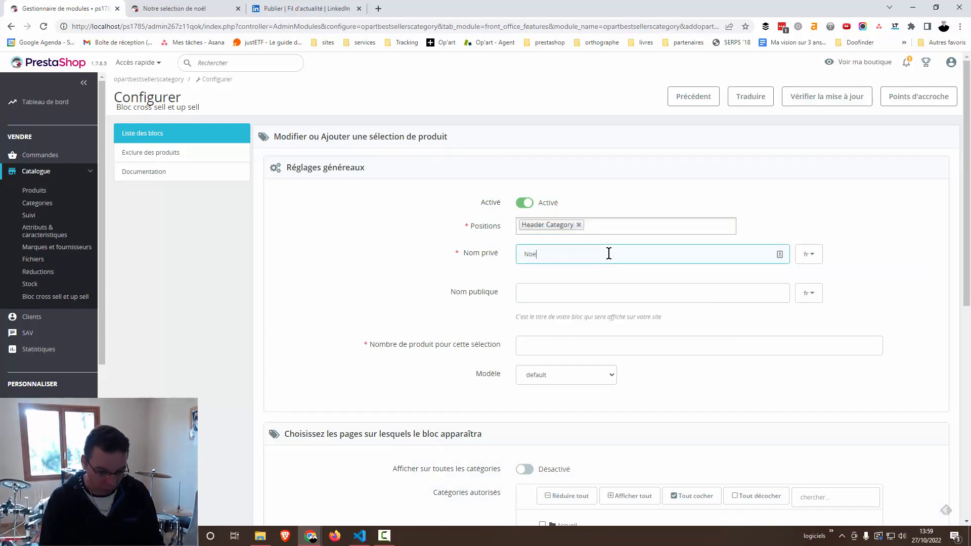
{"action": "type", "text": "l papa"}
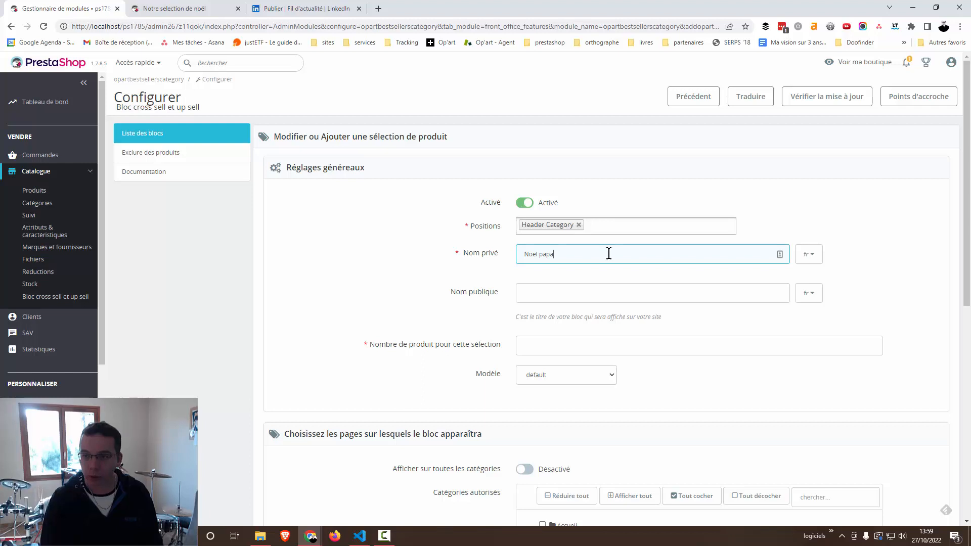
{"action": "left_click", "coordinate": [594, 301]}
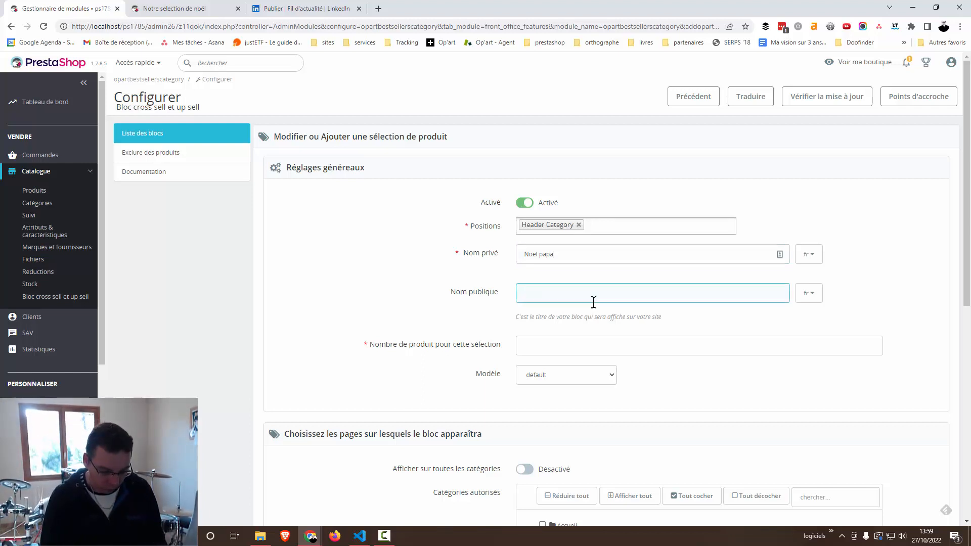
{"action": "type", "text": "Pour "}
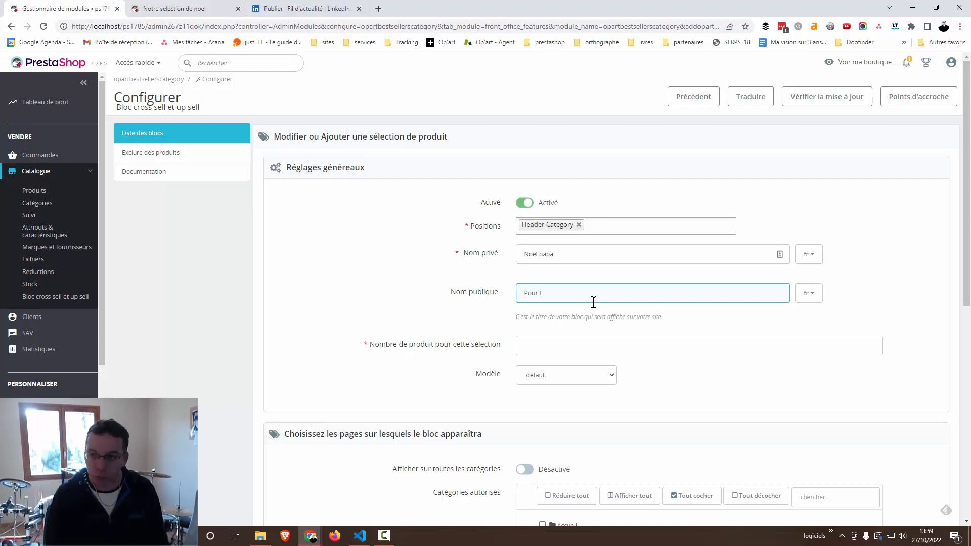
{"action": "type", "text": "les papas"}
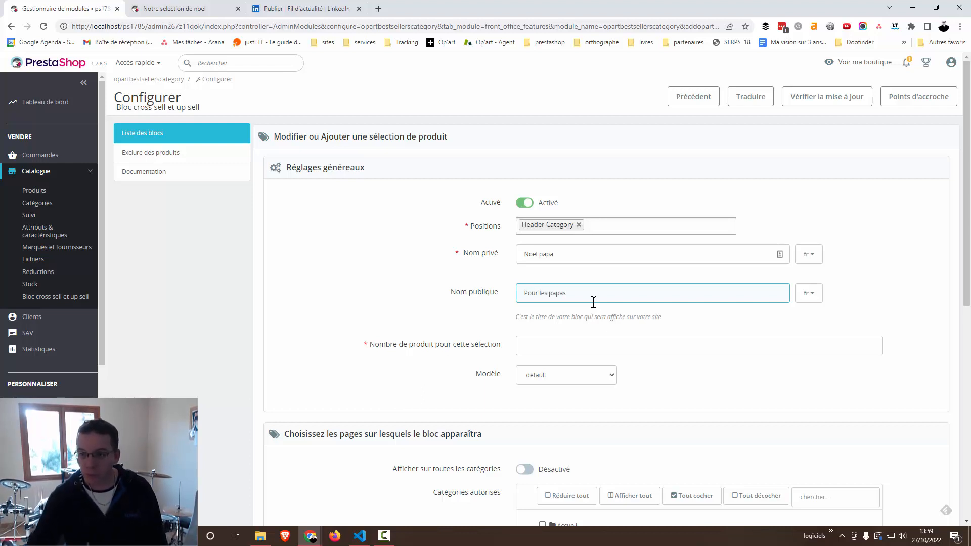
Set the number of products for the selection to 3 and keep the default template
{"action": "scroll", "coordinate": [594, 302], "scroll_direction": "down", "scroll_amount": 1}
{"action": "left_click", "coordinate": [588, 289]}
{"action": "type", "text": "3"}
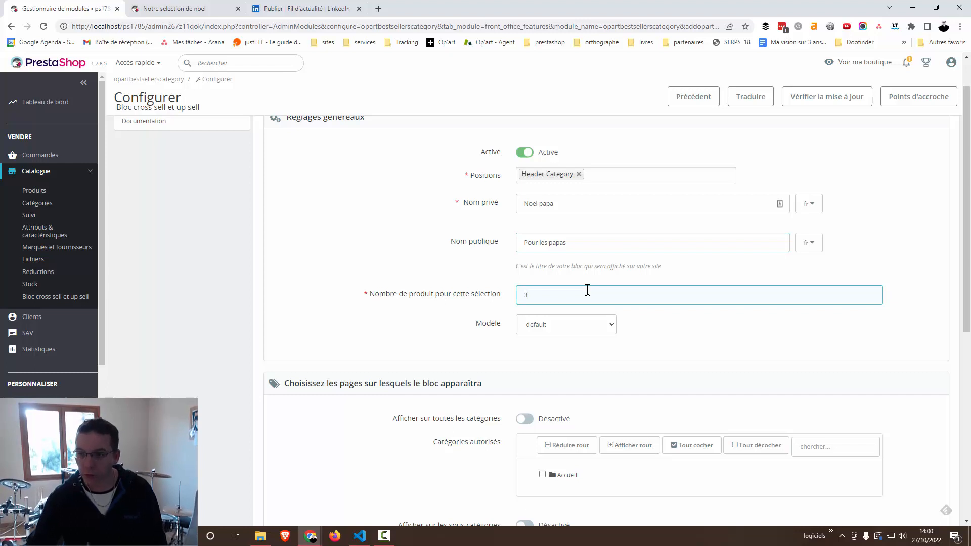
{"action": "left_click", "coordinate": [384, 348]}
{"action": "left_click", "coordinate": [558, 320]}
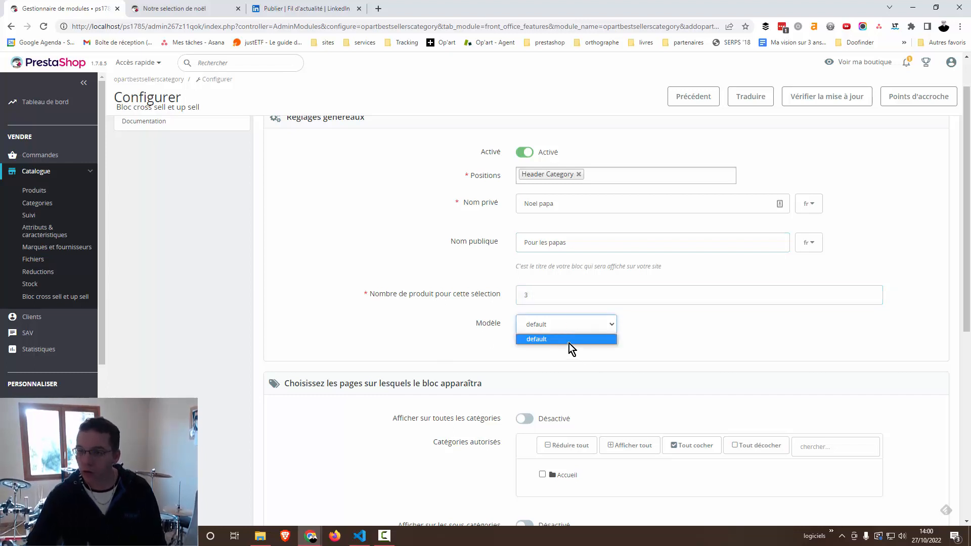
{"action": "left_click", "coordinate": [660, 344]}
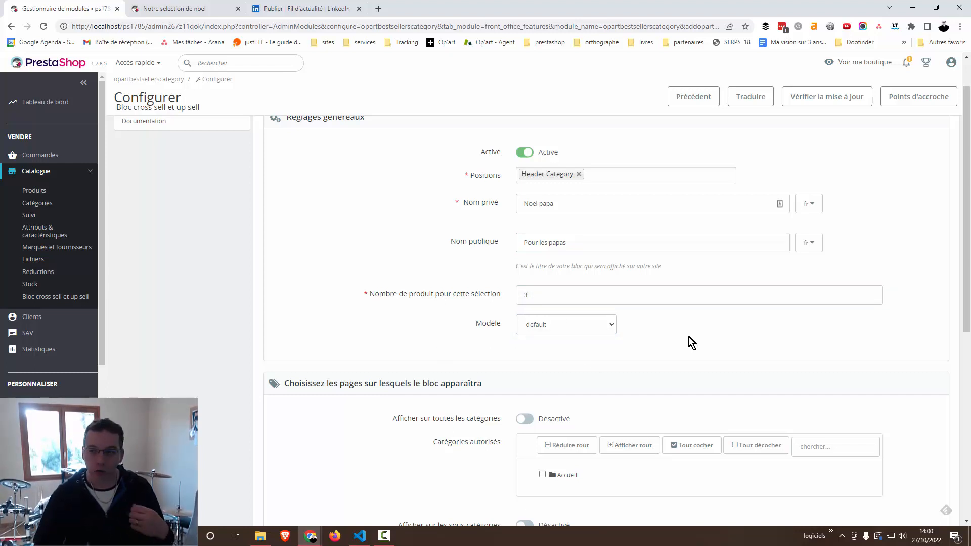
Allow the block to appear on the "Notre selection de noël" category under Accueil
{"action": "scroll", "coordinate": [689, 336], "scroll_direction": "down", "scroll_amount": 3}
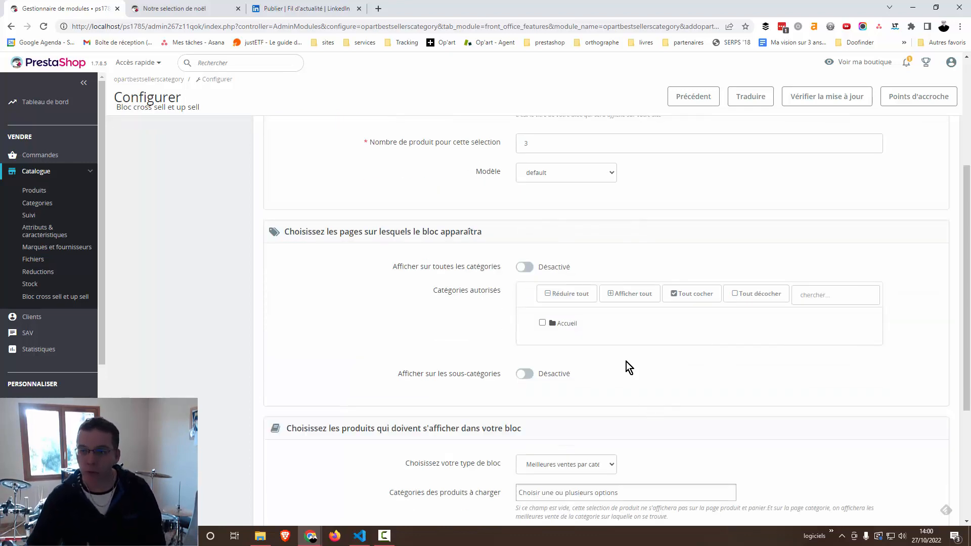
{"action": "left_click", "coordinate": [569, 325]}
{"action": "scroll", "coordinate": [607, 334], "scroll_direction": "down", "scroll_amount": 1}
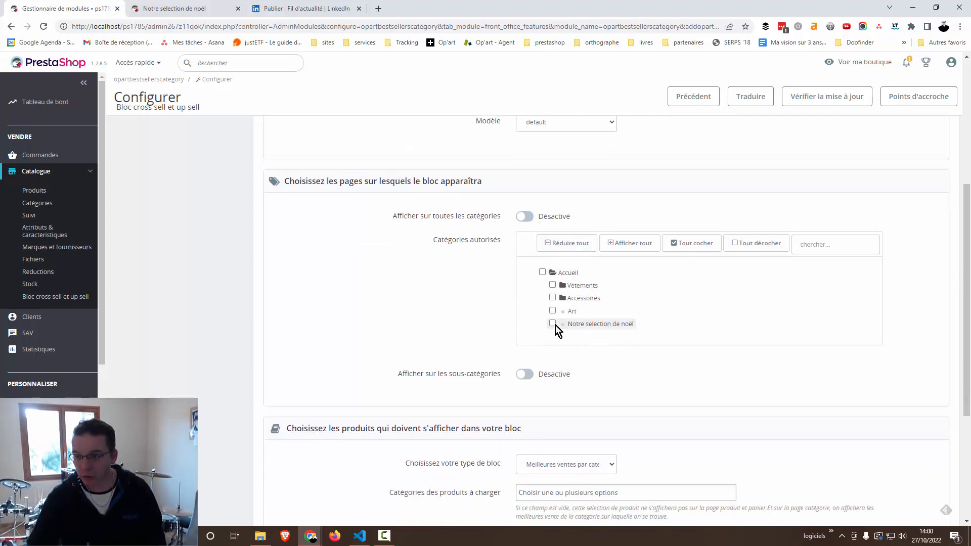
{"action": "left_click", "coordinate": [555, 325]}
Set the block type to "Sélection de produits" and add "T-shirt imprimé colibri" to the authorised products
{"action": "scroll", "coordinate": [482, 392], "scroll_direction": "down", "scroll_amount": 4}
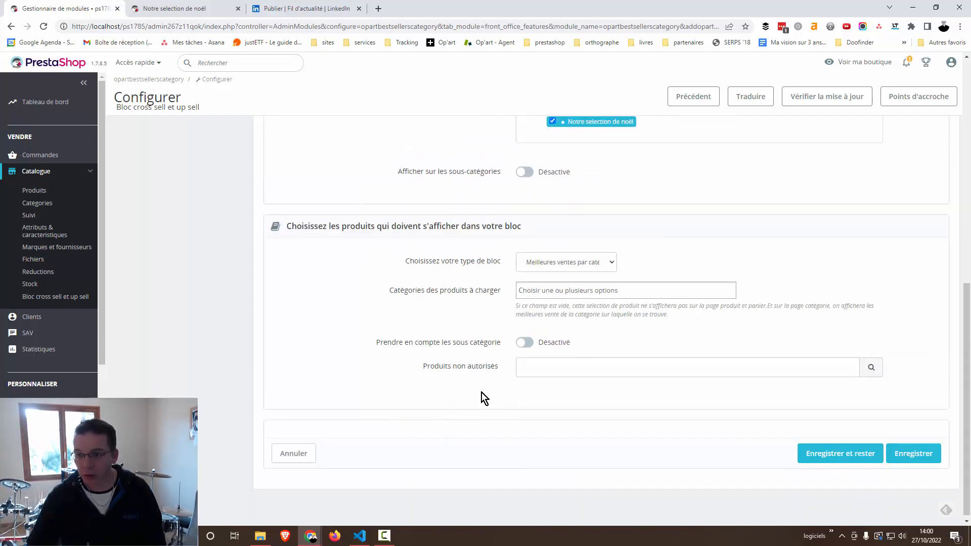
{"action": "left_click", "coordinate": [562, 264]}
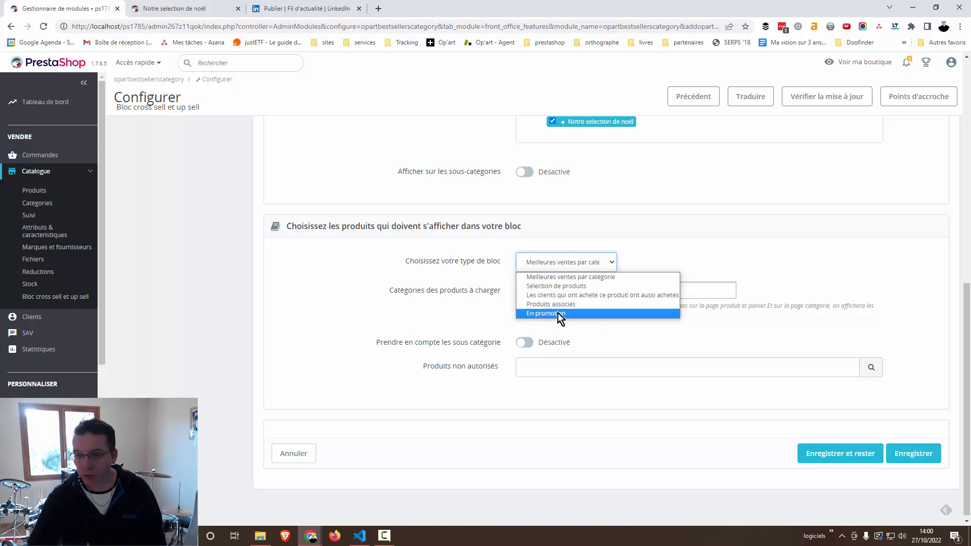
{"action": "left_click", "coordinate": [560, 286]}
{"action": "left_click", "coordinate": [568, 367]}
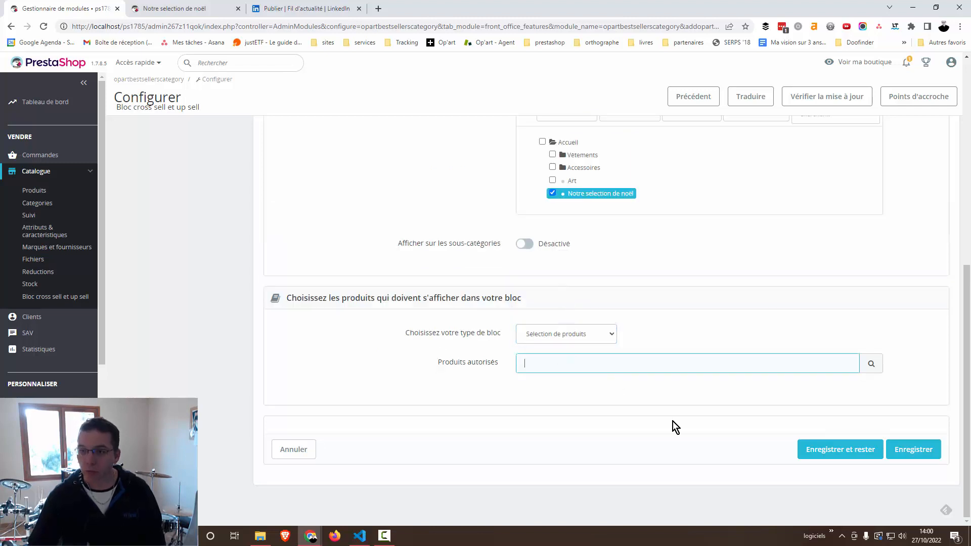
{"action": "type", "text": "t"}
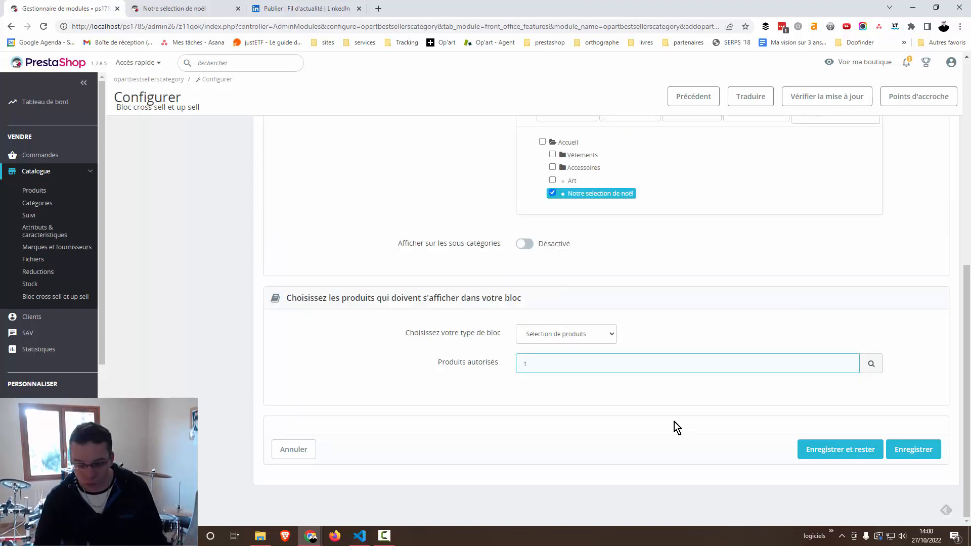
{"action": "type", "text": "-"}
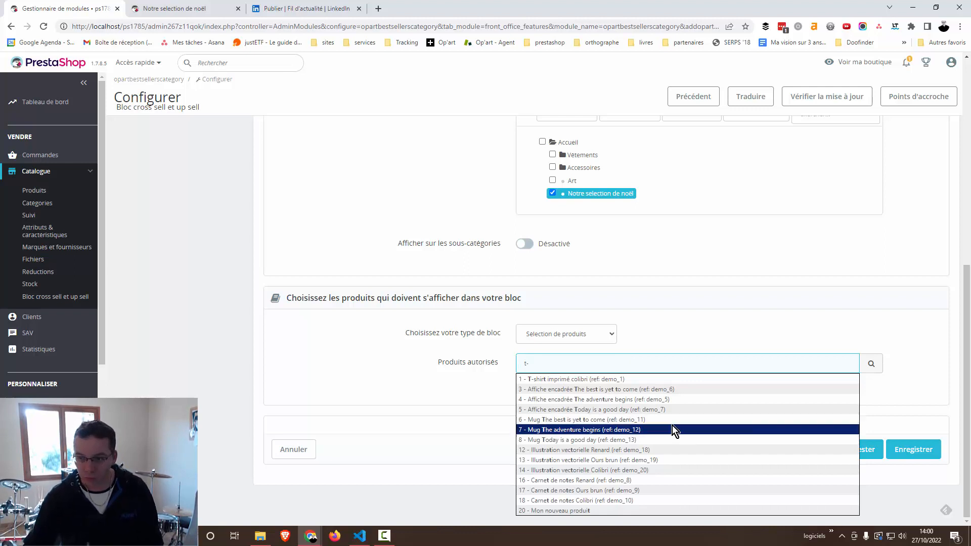
{"action": "left_click", "coordinate": [561, 381]}
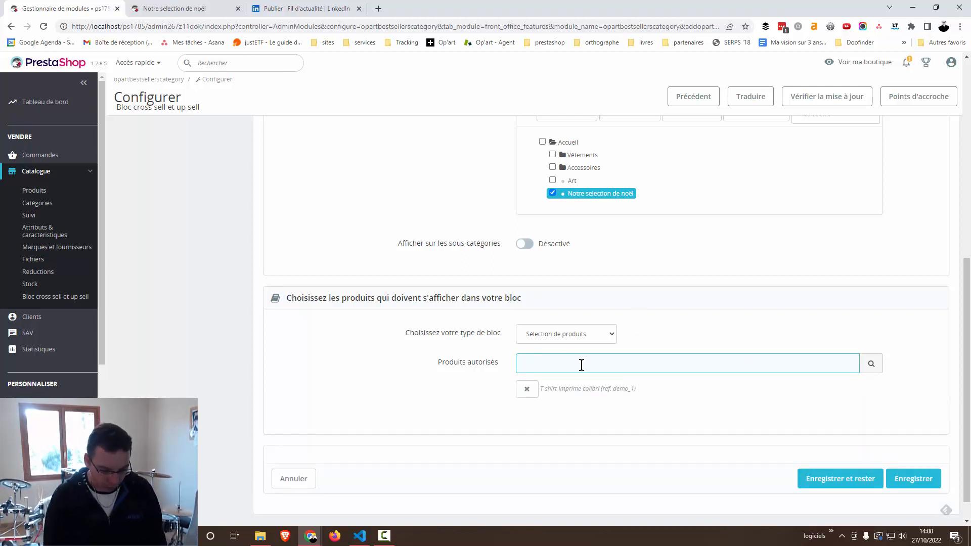
Add "Carnet de notes Ours brun" and "Affiche encadrée The best is yet to come" to the authorised products, and save the block
{"action": "type", "text": "ca"}
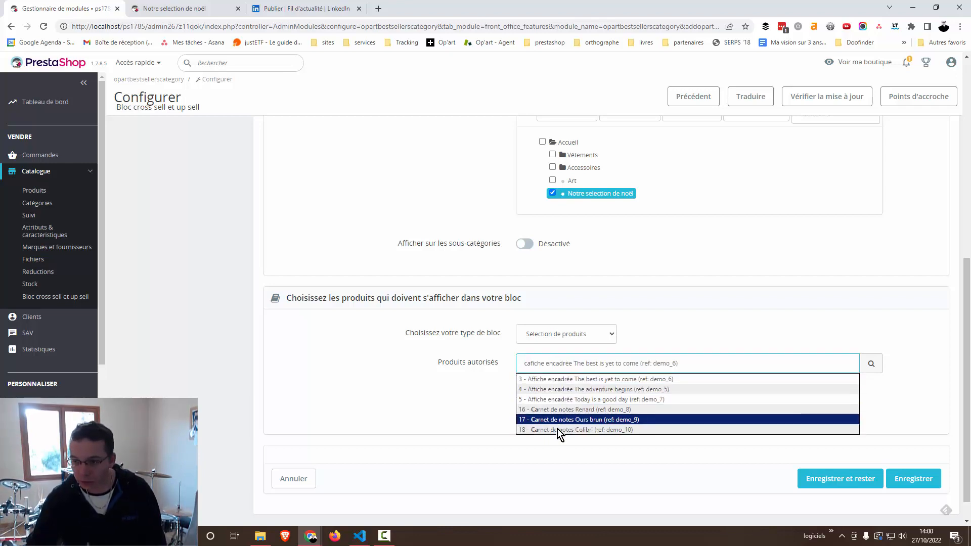
{"action": "left_click", "coordinate": [558, 423]}
{"action": "type", "text": "ca"}
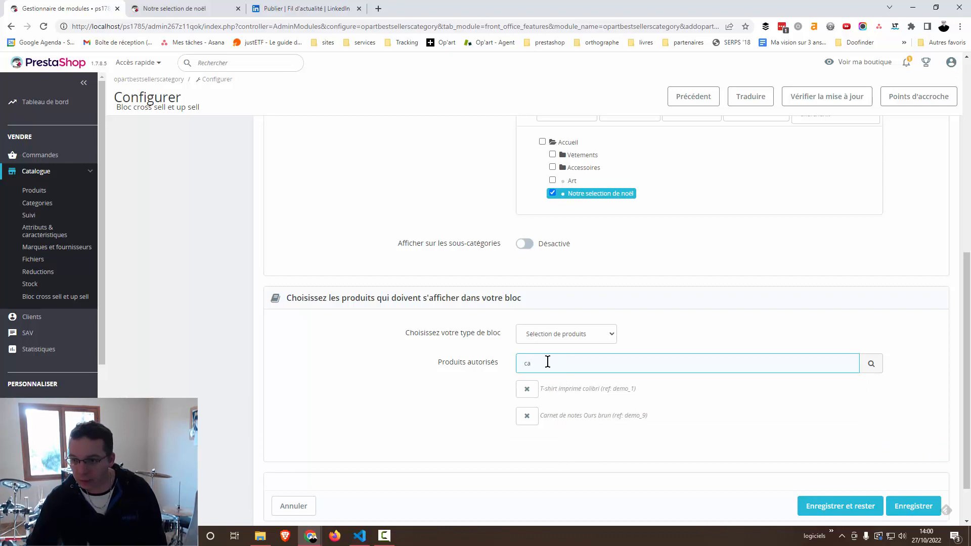
{"action": "left_click", "coordinate": [549, 384]}
{"action": "scroll", "coordinate": [744, 442], "scroll_direction": "down", "scroll_amount": 1}
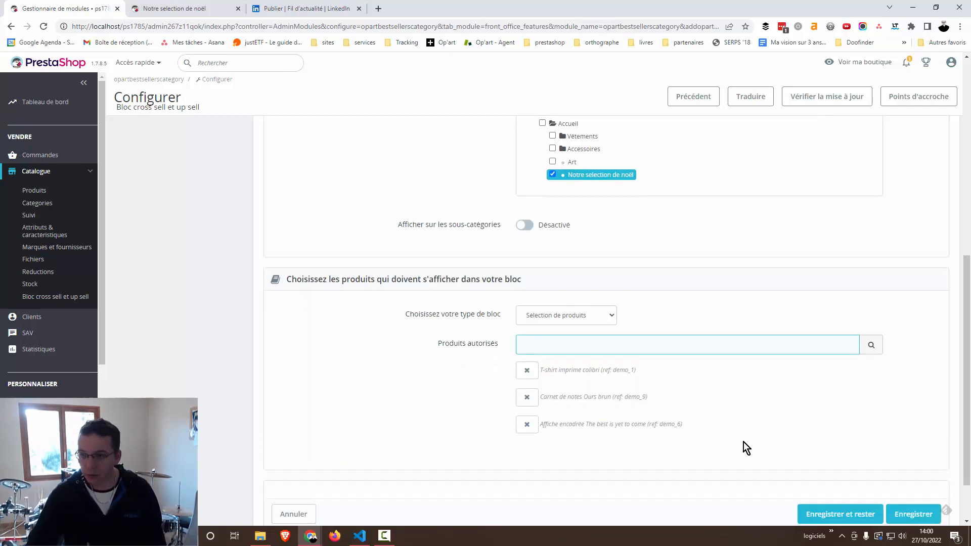
{"action": "scroll", "coordinate": [743, 442], "scroll_direction": "down", "scroll_amount": 2}
{"action": "left_click", "coordinate": [915, 449]}
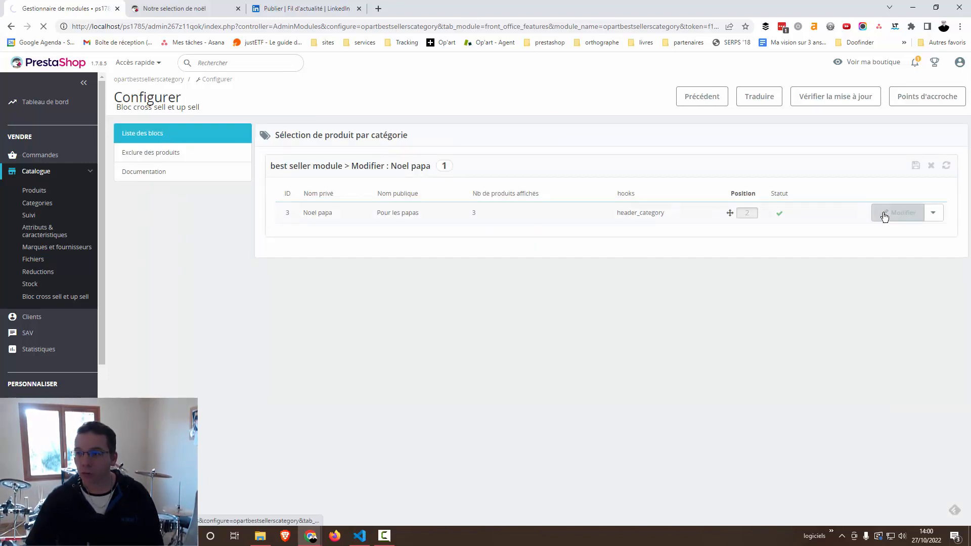
{"action": "left_click", "coordinate": [931, 167]}
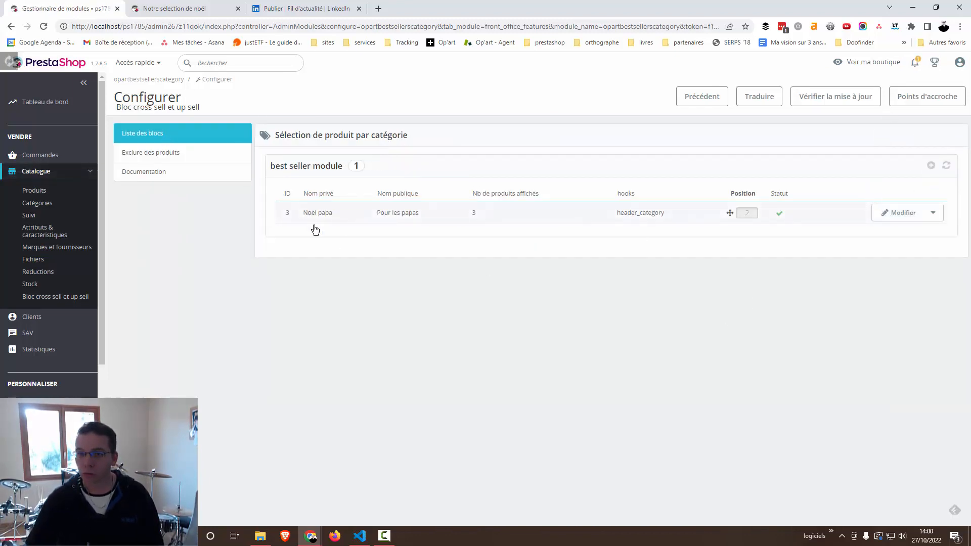
Add a new product selection block at the Header Category position with the private name "noel maman"
{"action": "left_click", "coordinate": [931, 165]}
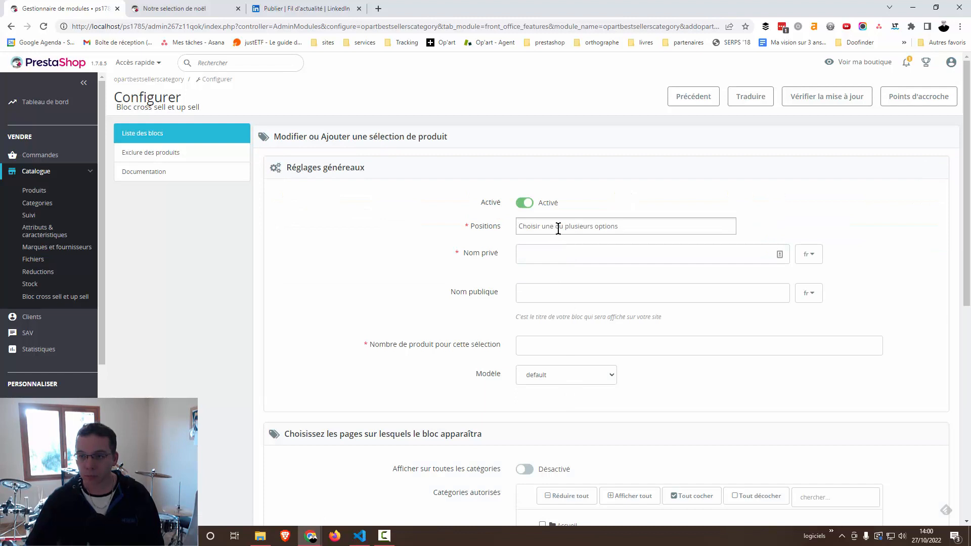
{"action": "left_click", "coordinate": [559, 228]}
{"action": "left_click", "coordinate": [557, 319]}
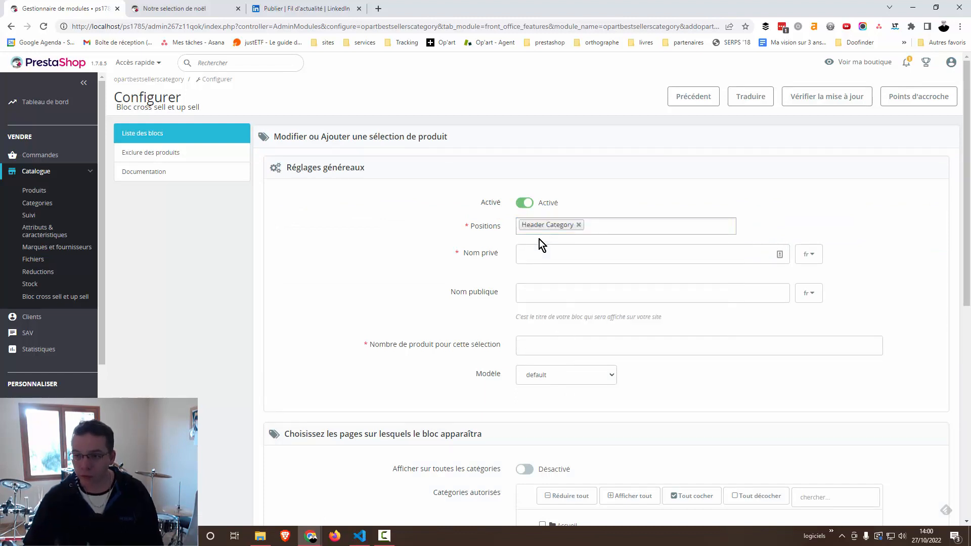
{"action": "left_click", "coordinate": [567, 254]}
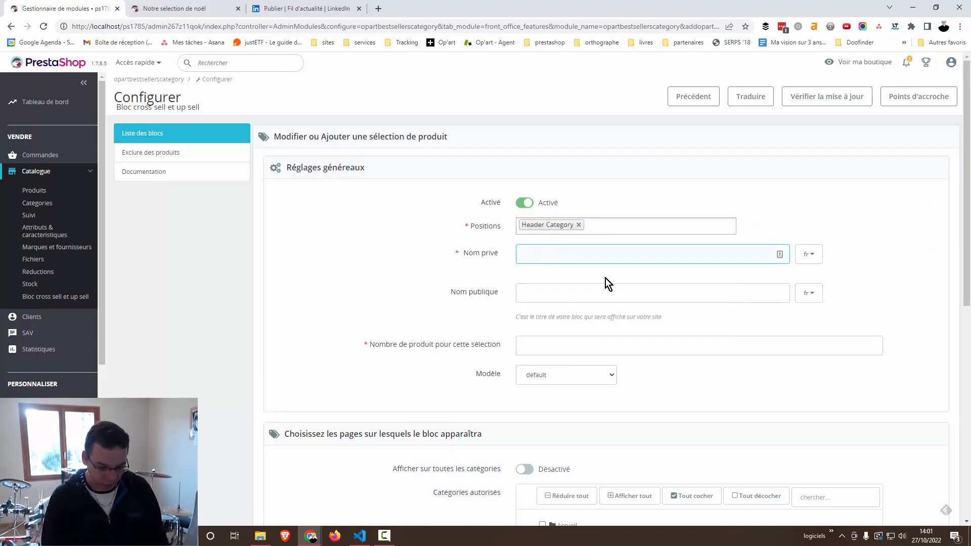
{"action": "type", "text": "noel mam"}
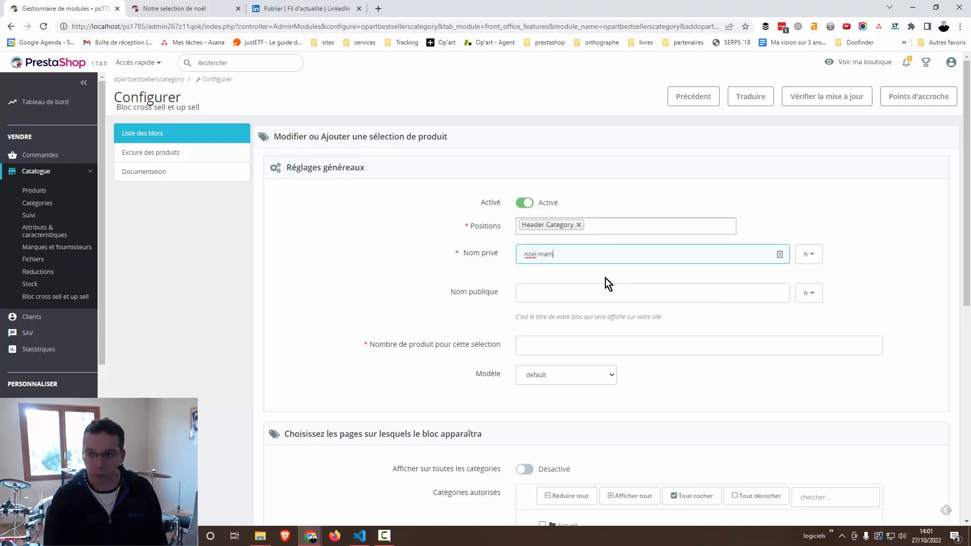
{"action": "type", "text": "an"}
Set the block's public name to "Pour les mamans"
{"action": "left_click", "coordinate": [595, 281]}
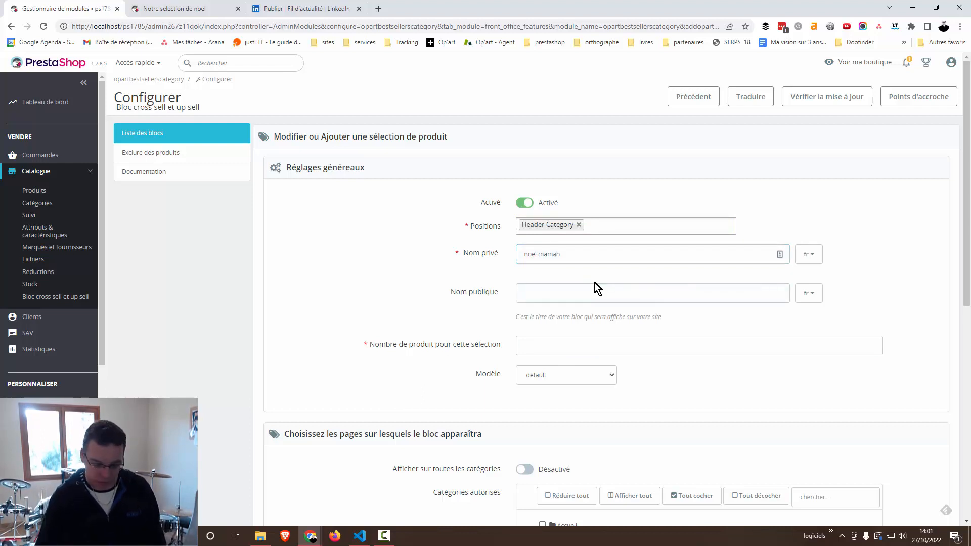
{"action": "left_click", "coordinate": [592, 291]}
{"action": "type", "text": "Pour"}
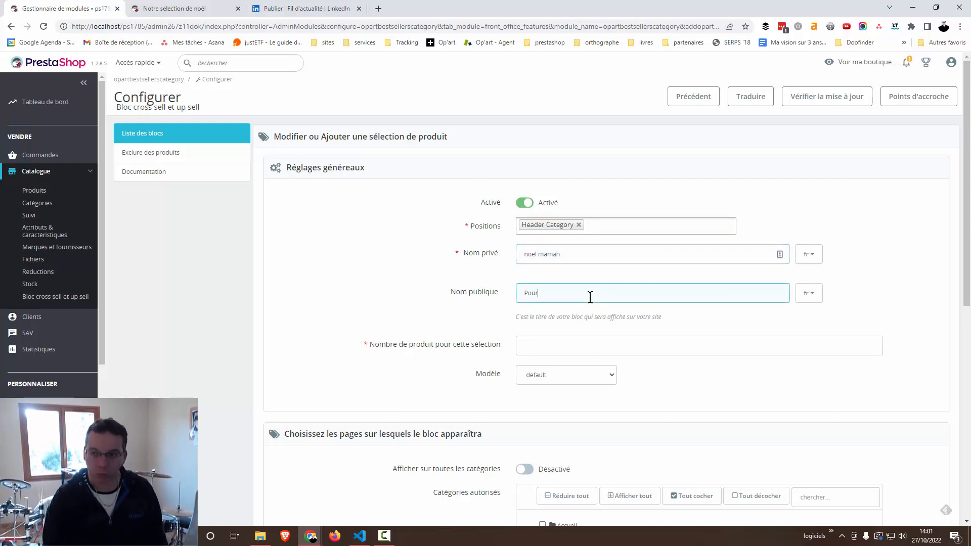
{"action": "type", "text": " les mana"}
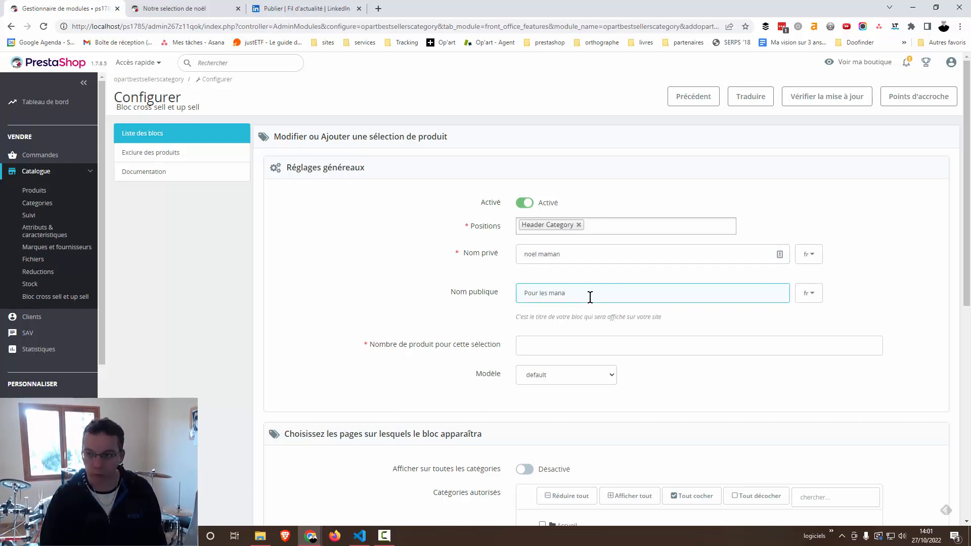
{"action": "key", "text": "BackSpace"}
{"action": "key", "text": "BackSpace"}
{"action": "type", "text": "man"}
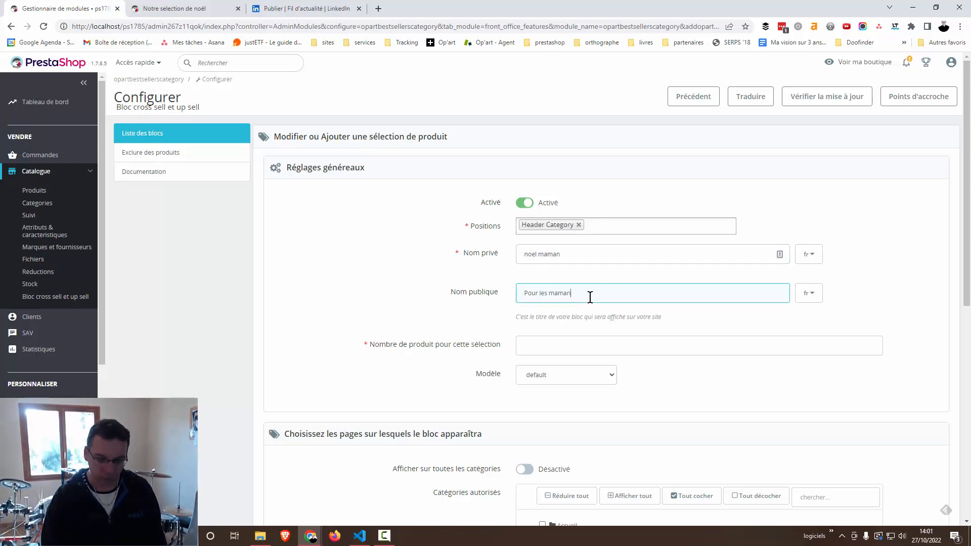
{"action": "type", "text": "s"}
Set the number of products for this selection to 3 and keep the default template
{"action": "scroll", "coordinate": [590, 312], "scroll_direction": "down", "scroll_amount": 2}
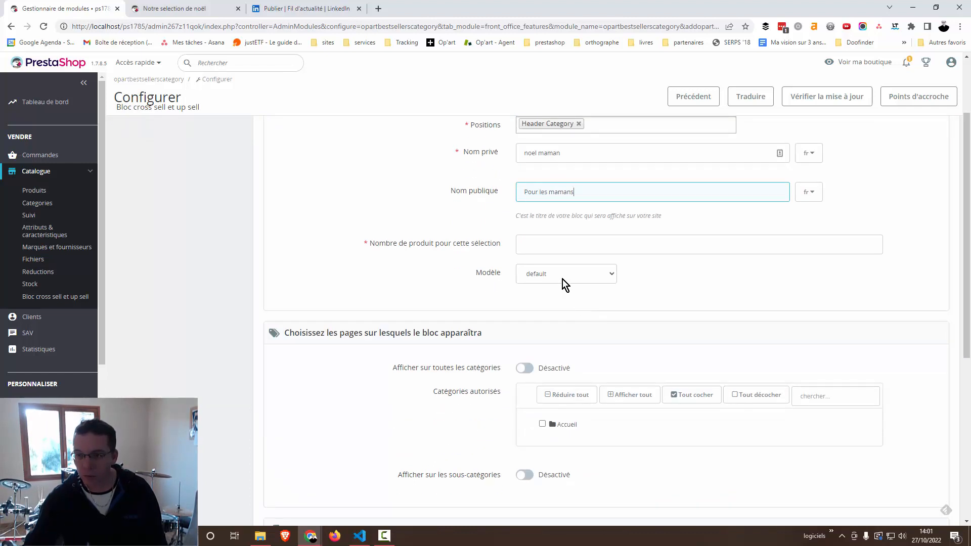
{"action": "left_click", "coordinate": [566, 279]}
{"action": "left_click", "coordinate": [569, 268]}
{"action": "left_click", "coordinate": [568, 251]}
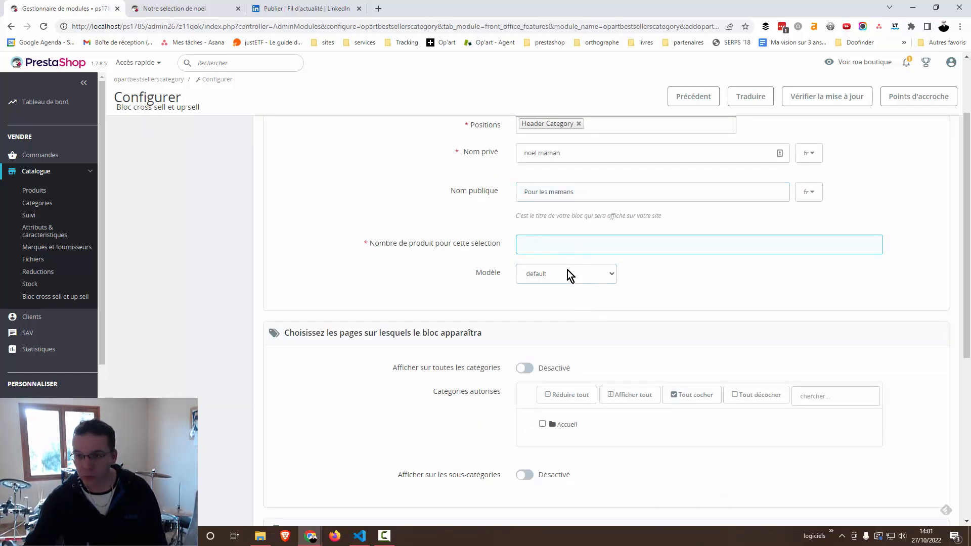
{"action": "type", "text": "3"}
Allow the mothers' block to appear on the "Notre selection de noël" category under Accueil
{"action": "scroll", "coordinate": [577, 304], "scroll_direction": "down", "scroll_amount": 2}
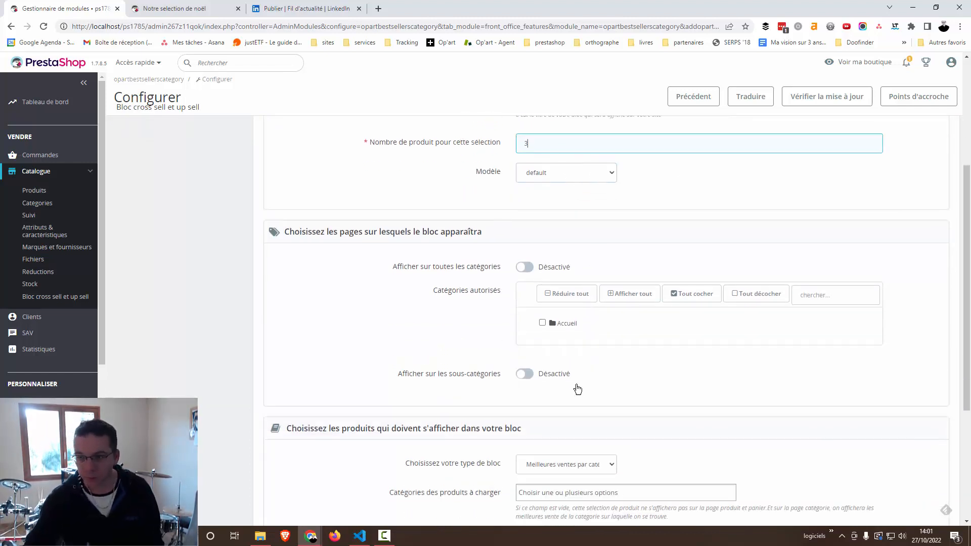
{"action": "left_click", "coordinate": [562, 326]}
{"action": "scroll", "coordinate": [582, 290], "scroll_direction": "down", "scroll_amount": 2}
{"action": "left_click", "coordinate": [553, 273]}
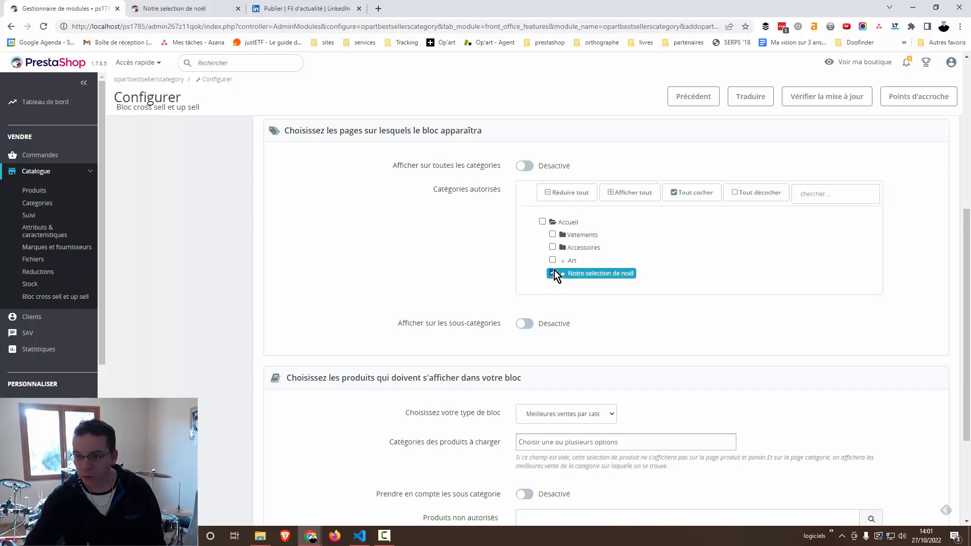
Review the available block types and set this block to "Sélection de produits"
{"action": "scroll", "coordinate": [718, 402], "scroll_direction": "down", "scroll_amount": 1}
{"action": "left_click", "coordinate": [562, 334]}
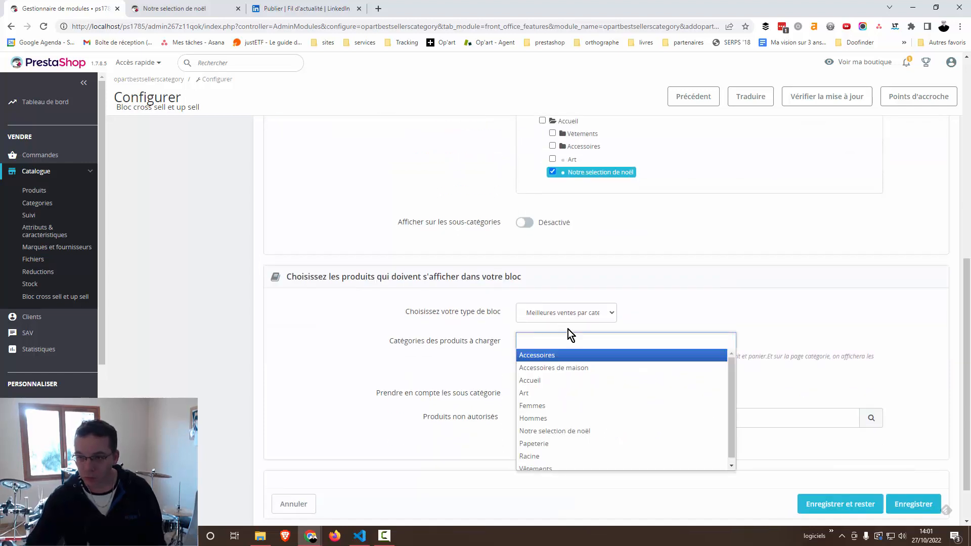
{"action": "left_click", "coordinate": [568, 330]}
{"action": "left_click", "coordinate": [593, 314]}
{"action": "left_click", "coordinate": [705, 298]}
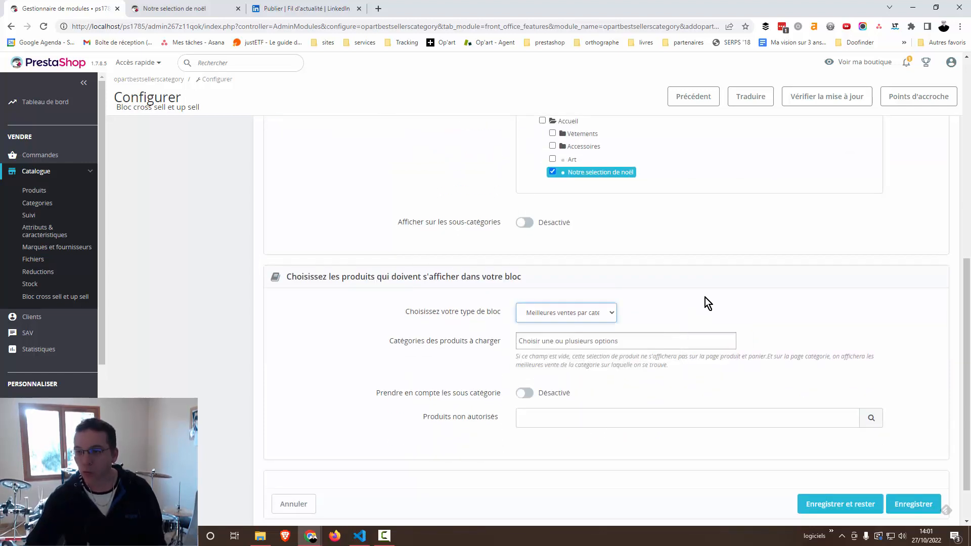
{"action": "left_click", "coordinate": [581, 319]}
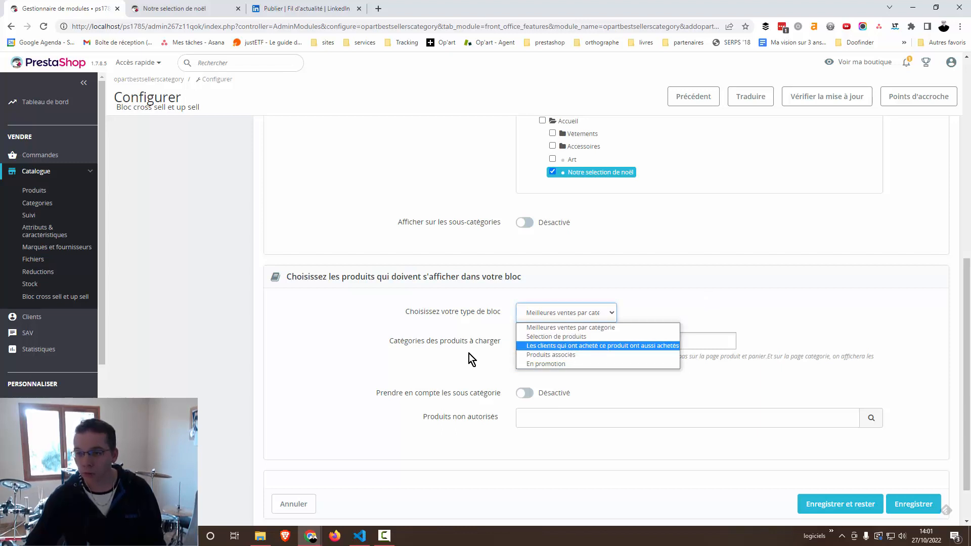
{"action": "left_click", "coordinate": [744, 362]}
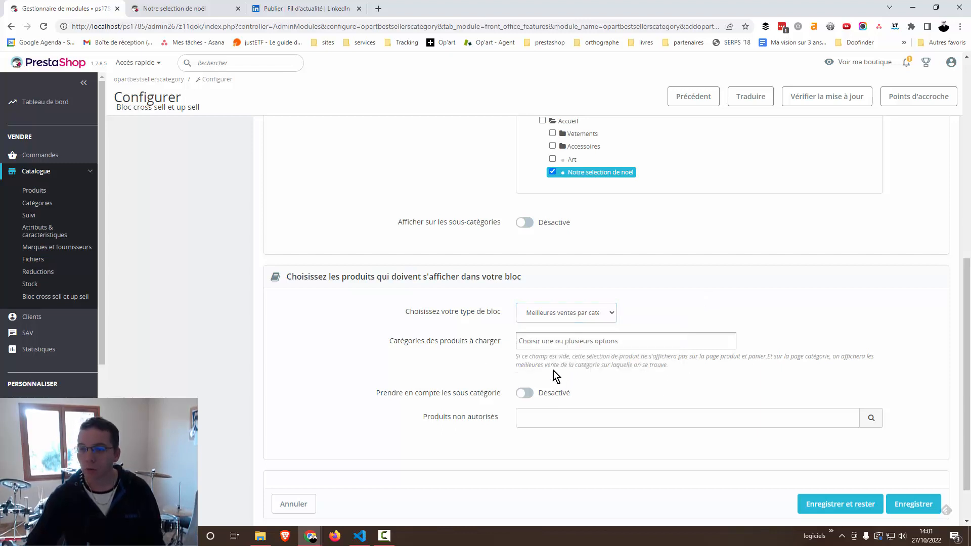
{"action": "left_click", "coordinate": [557, 320]}
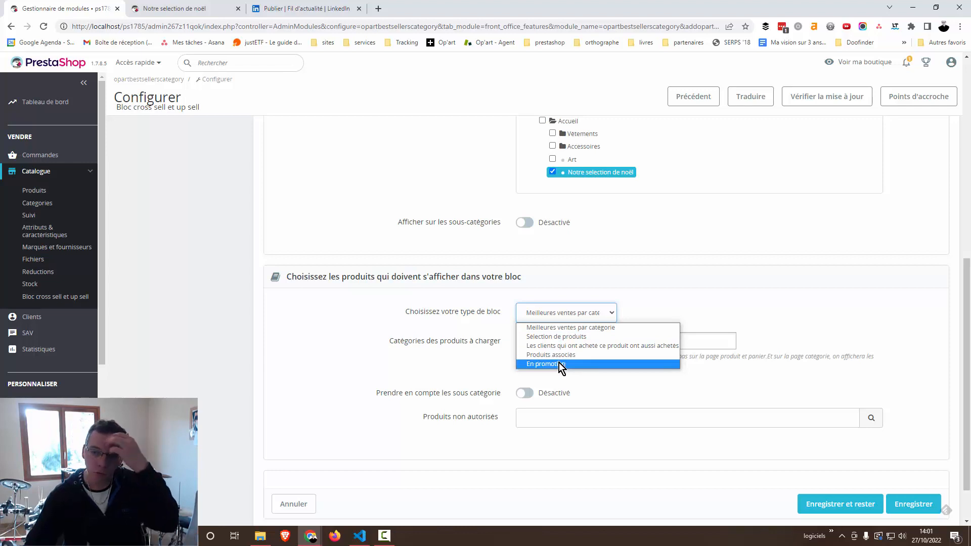
{"action": "left_click", "coordinate": [556, 337]}
{"action": "left_click", "coordinate": [571, 368]}
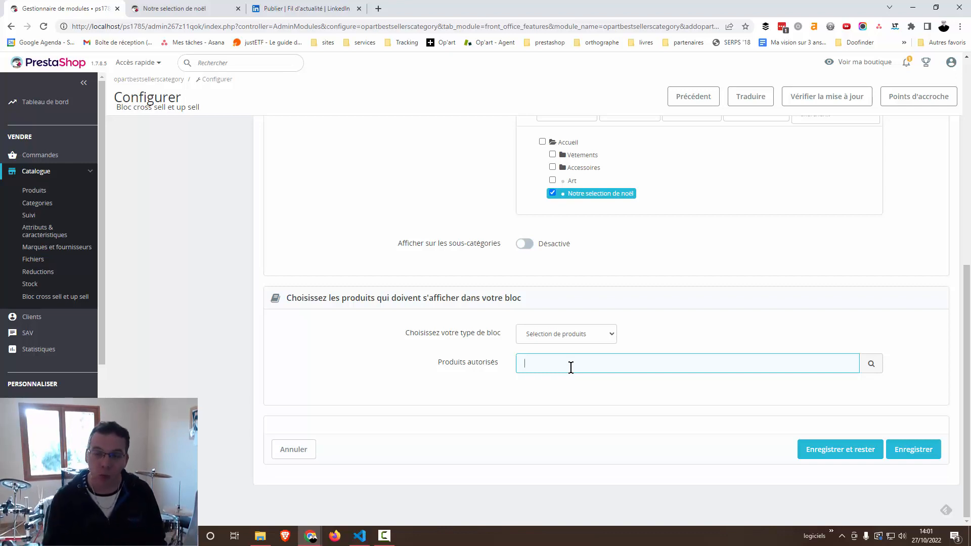
{"action": "left_click", "coordinate": [572, 334]}
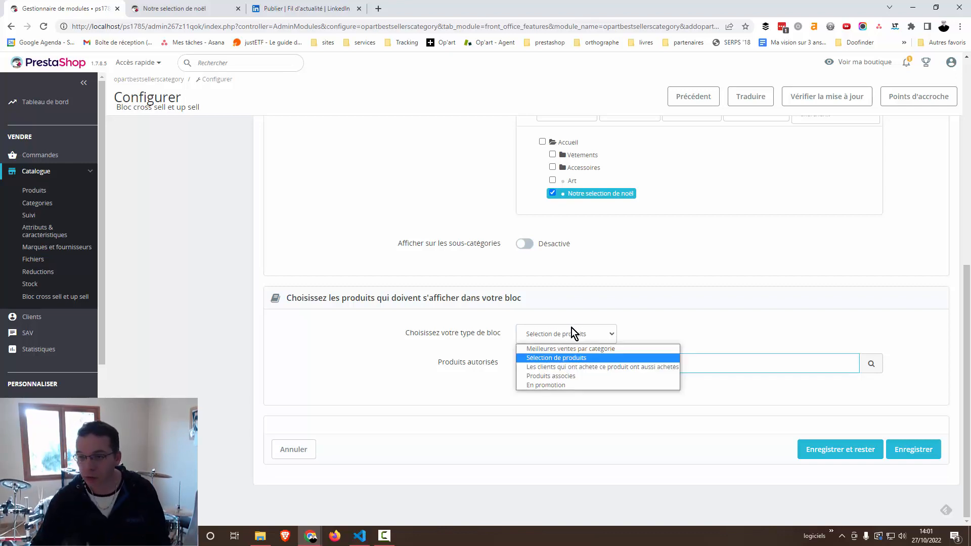
{"action": "left_click", "coordinate": [701, 325]}
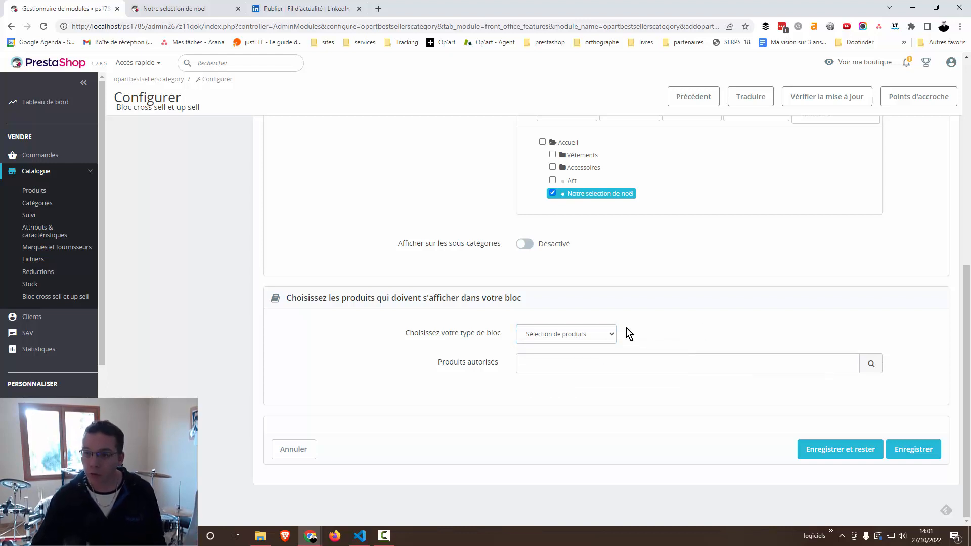
Add "Coussin renard" and "Carnet de notes Ours brun" to the authorised products
{"action": "left_click", "coordinate": [624, 369]}
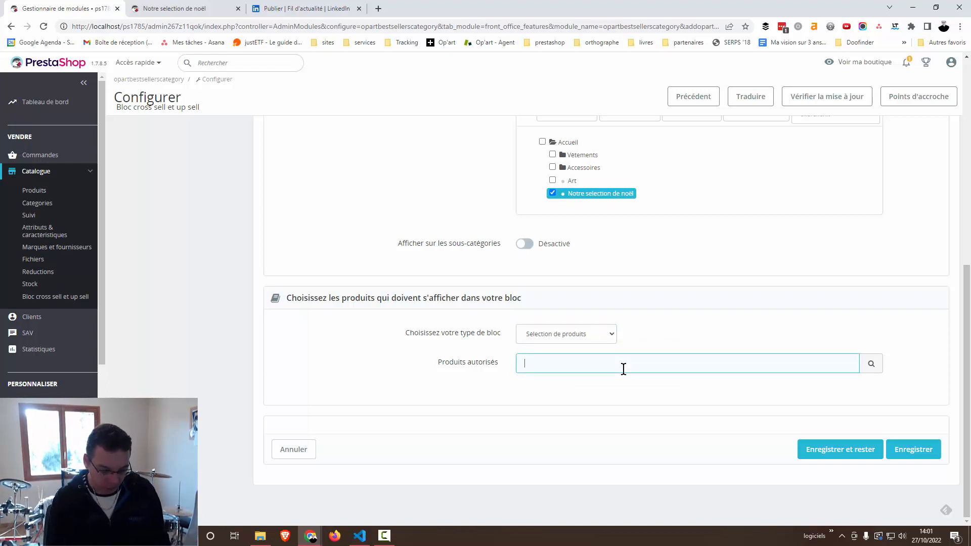
{"action": "type", "text": "coussin renard (ref: demo_15"}
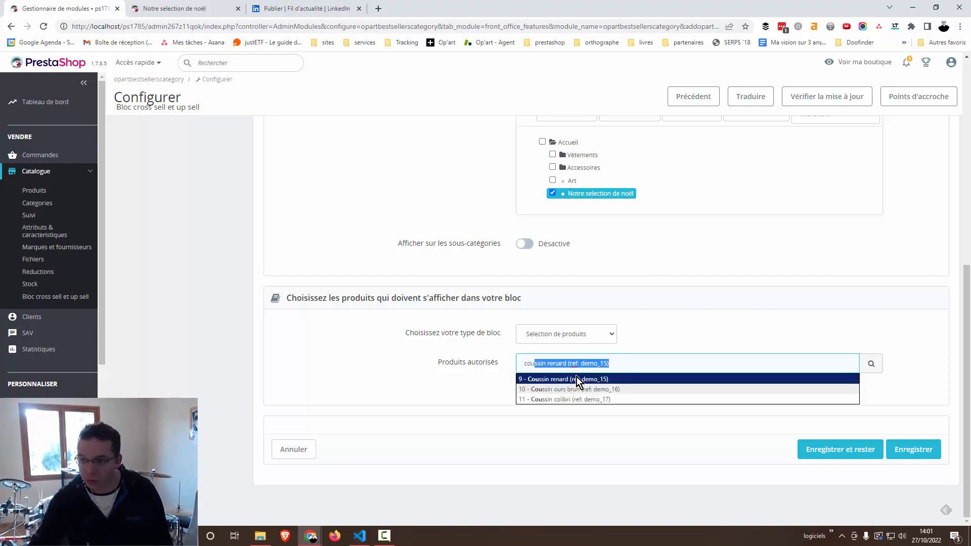
{"action": "left_click", "coordinate": [577, 378]}
{"action": "type", "text": "carnet de note"}
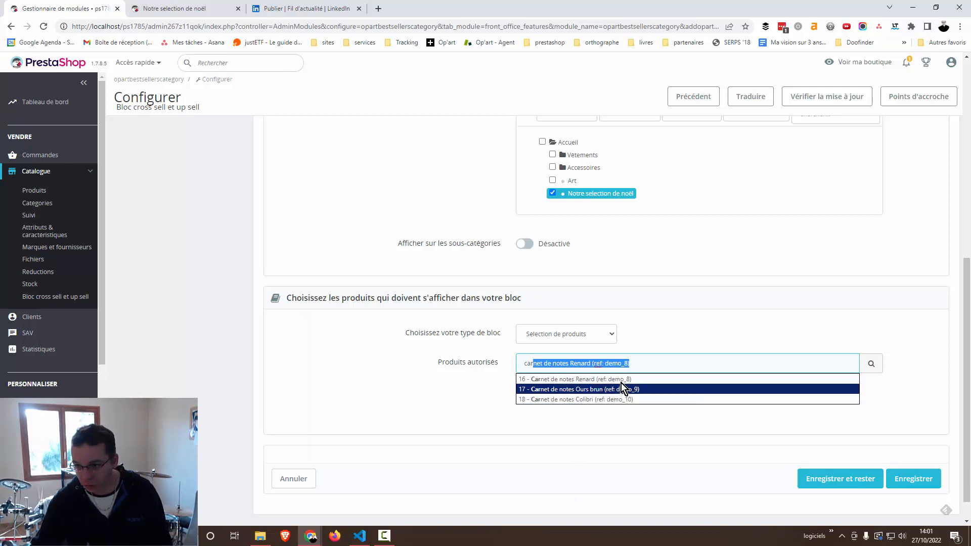
{"action": "left_click", "coordinate": [621, 390]}
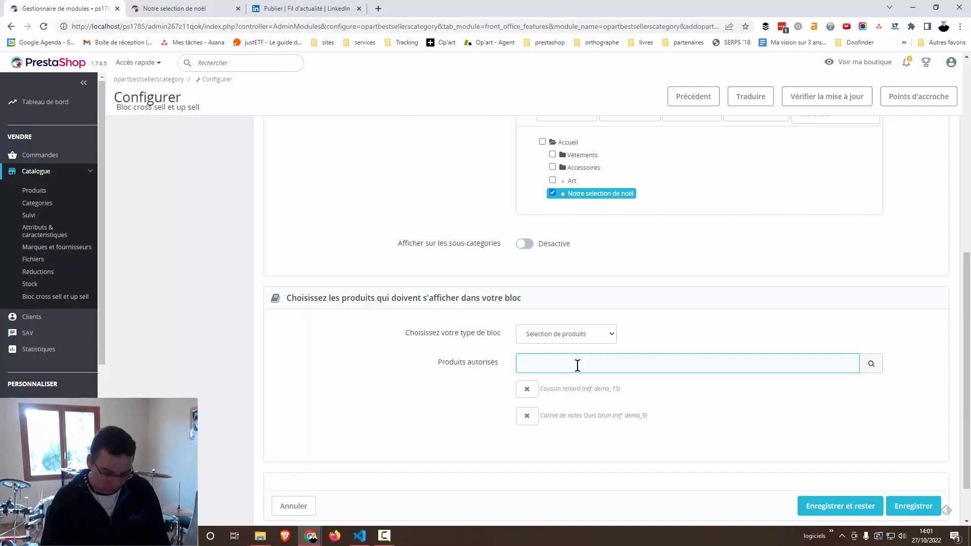
Add "Pull imprimé colibri" to the authorised products and save the block
{"action": "type", "text": "tpu"}
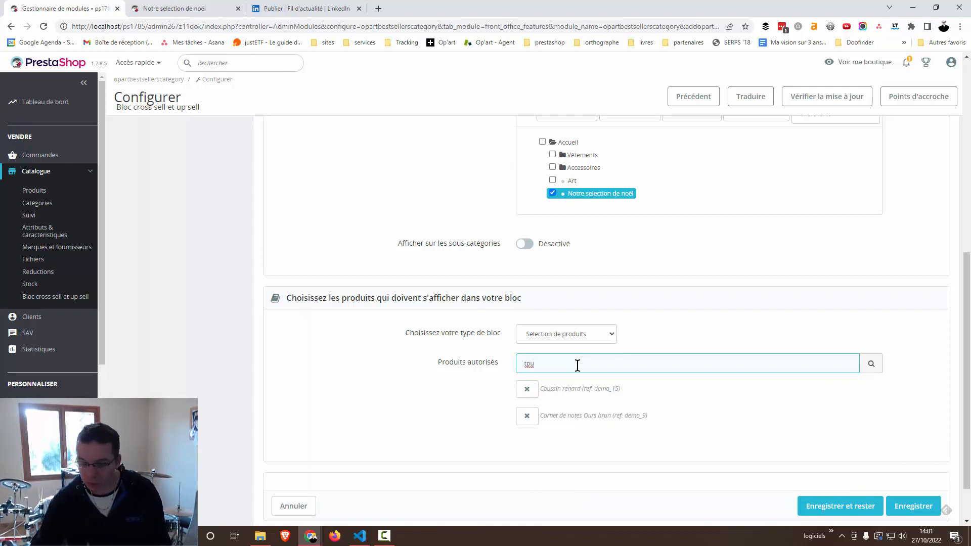
{"action": "key", "text": "BackSpace"}
{"action": "key", "text": "BackSpace"}
{"action": "key", "text": "BackSpace"}
{"action": "type", "text": "pull imprime colibri (ref: demo_3"}
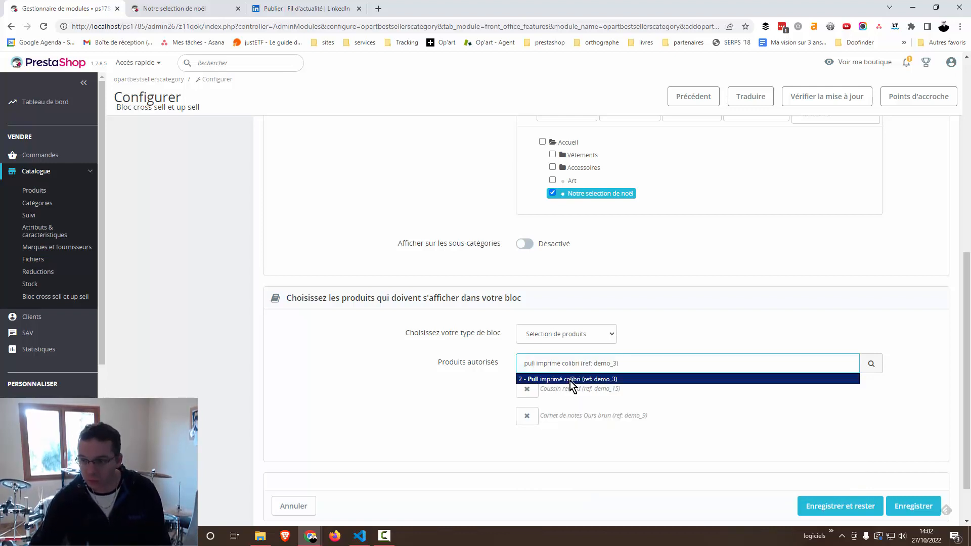
{"action": "left_click", "coordinate": [570, 381]}
{"action": "scroll", "coordinate": [882, 390], "scroll_direction": "down", "scroll_amount": 2}
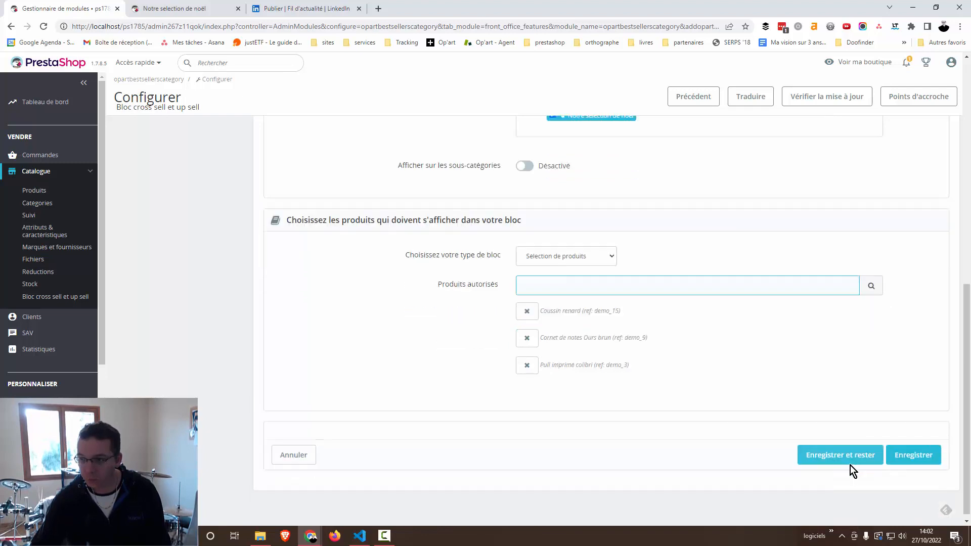
{"action": "left_click", "coordinate": [913, 449]}
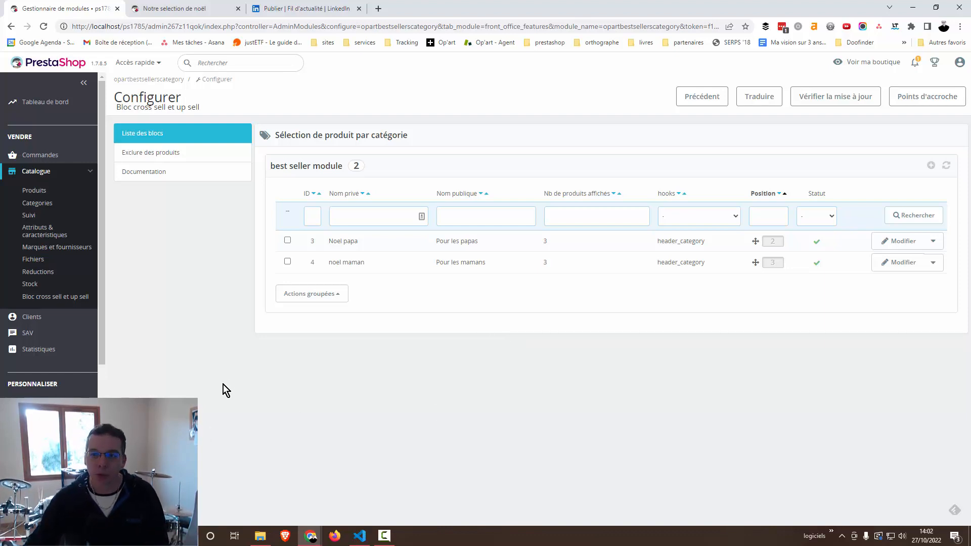
Examine the storefront's "Notre selection de noël" page, including the fathers' and mothers' product blocks and the area below them
{"action": "left_click", "coordinate": [174, 8]}
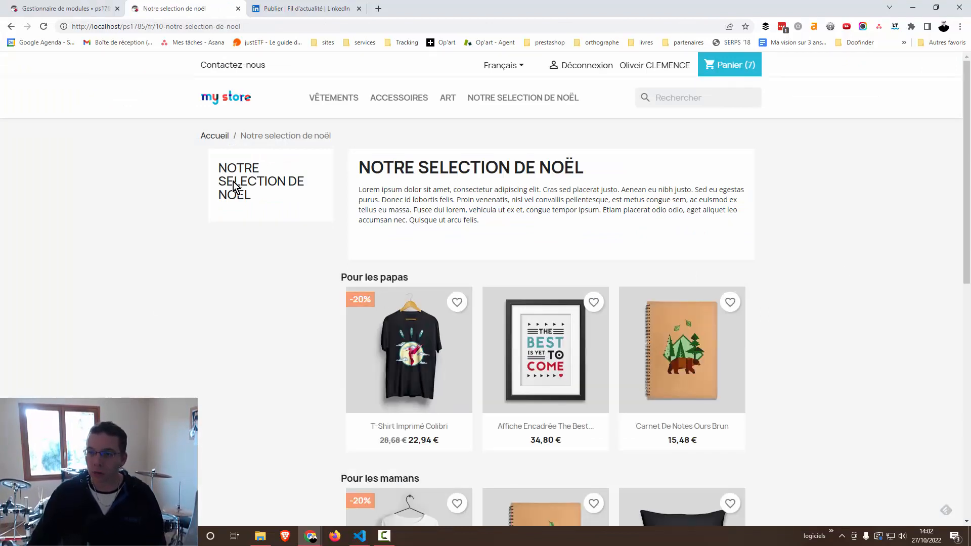
{"action": "scroll", "coordinate": [604, 215], "scroll_direction": "down", "scroll_amount": 2}
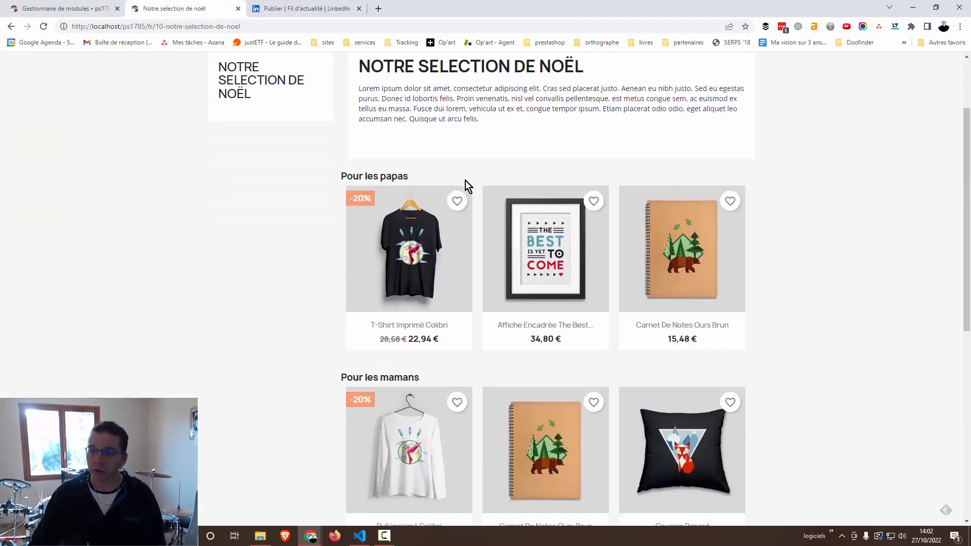
{"action": "left_click_drag", "start_coordinate": [418, 176], "coordinate": [314, 226]}
{"action": "left_click", "coordinate": [314, 227]}
{"action": "scroll", "coordinate": [302, 330], "scroll_direction": "down", "scroll_amount": 1}
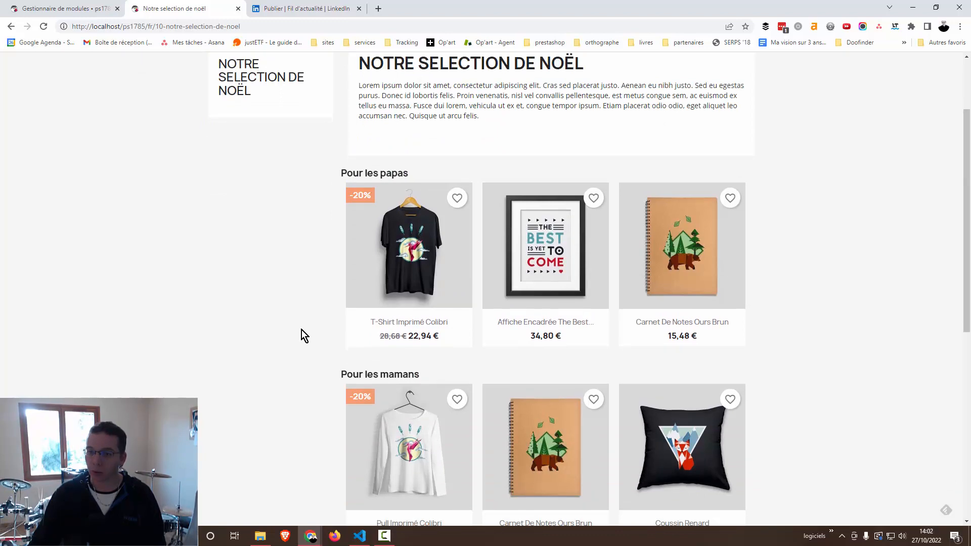
{"action": "left_click_drag", "start_coordinate": [429, 323], "coordinate": [339, 331]}
{"action": "left_click", "coordinate": [324, 342]}
{"action": "scroll", "coordinate": [326, 336], "scroll_direction": "down", "scroll_amount": 3}
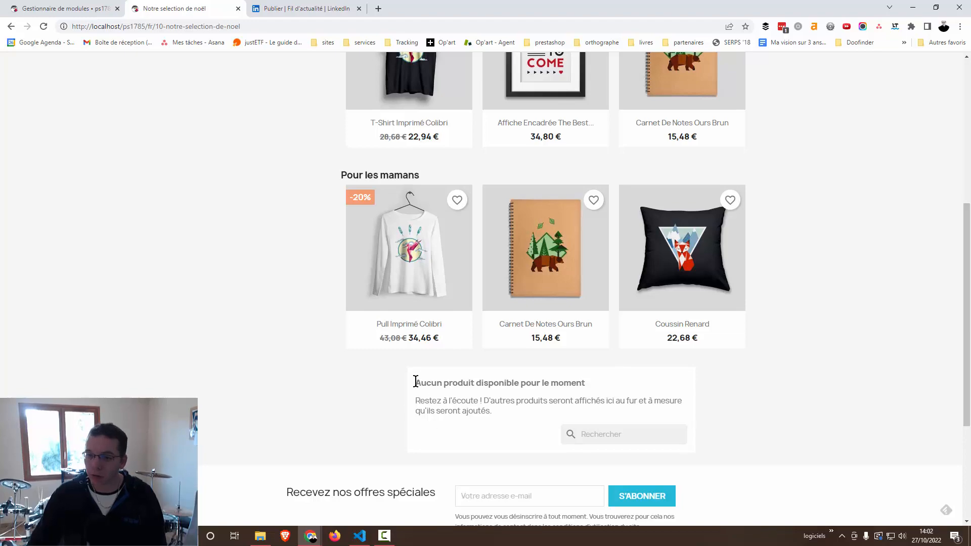
{"action": "left_click_drag", "start_coordinate": [415, 381], "coordinate": [605, 416]}
{"action": "left_click", "coordinate": [794, 393]}
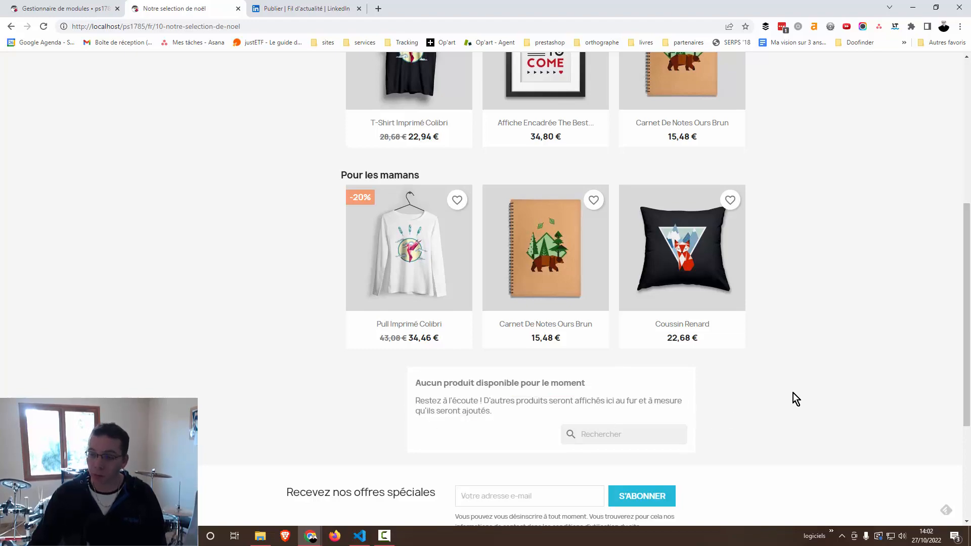
{"action": "scroll", "coordinate": [807, 395], "scroll_direction": "up", "scroll_amount": 6}
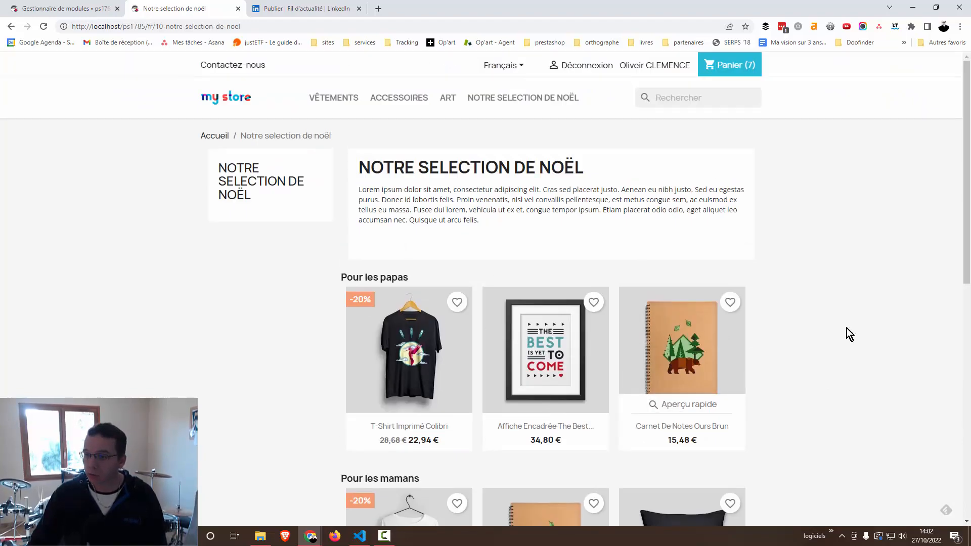
{"action": "scroll", "coordinate": [845, 332], "scroll_direction": "down", "scroll_amount": 3}
{"action": "scroll", "coordinate": [914, 294], "scroll_direction": "down", "scroll_amount": 4}
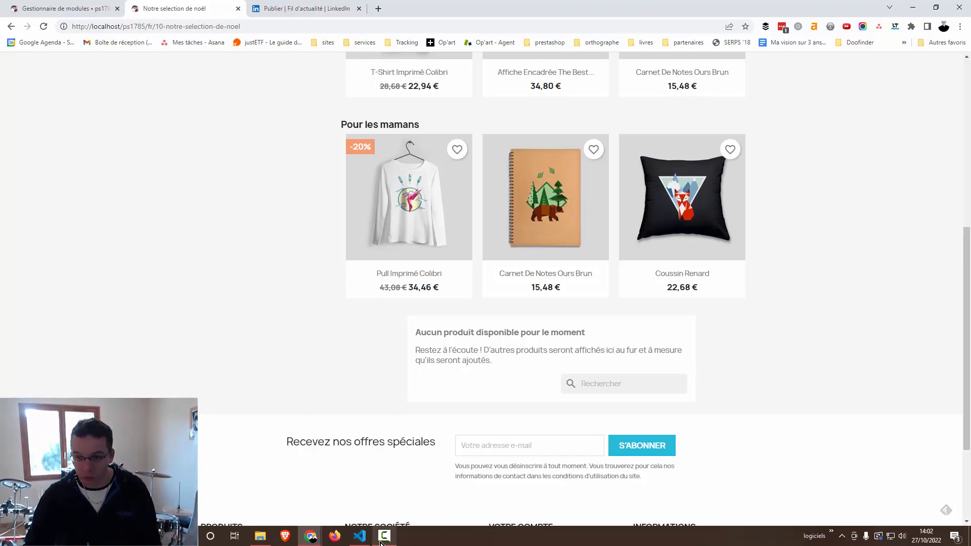
Switch to Visual Studio Code and open product-list.tpl from the classic theme's templates/catalog/listing folder in the ps1785 project
{"action": "left_click", "coordinate": [364, 542]}
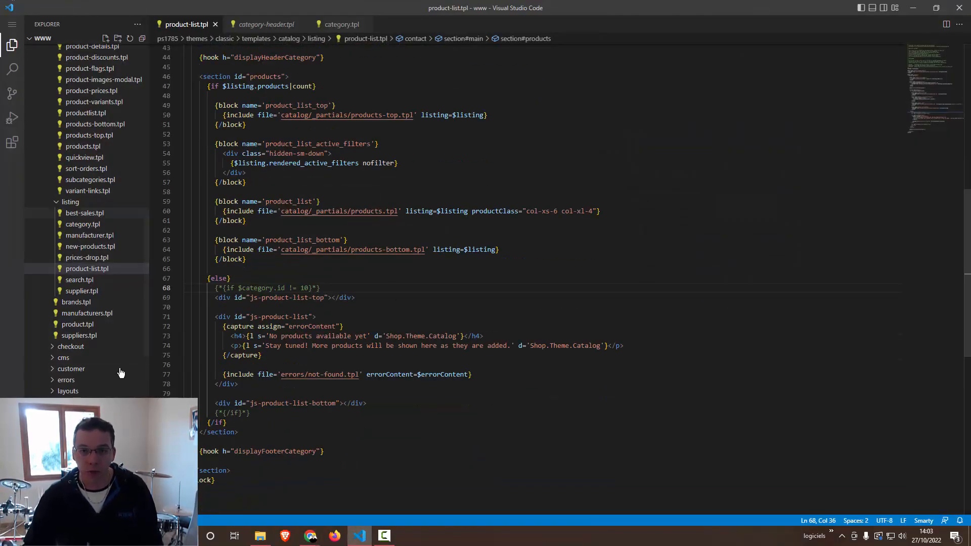
{"action": "scroll", "coordinate": [121, 374], "scroll_direction": "up", "scroll_amount": 2}
{"action": "left_click_drag", "start_coordinate": [148, 257], "coordinate": [147, 123]}
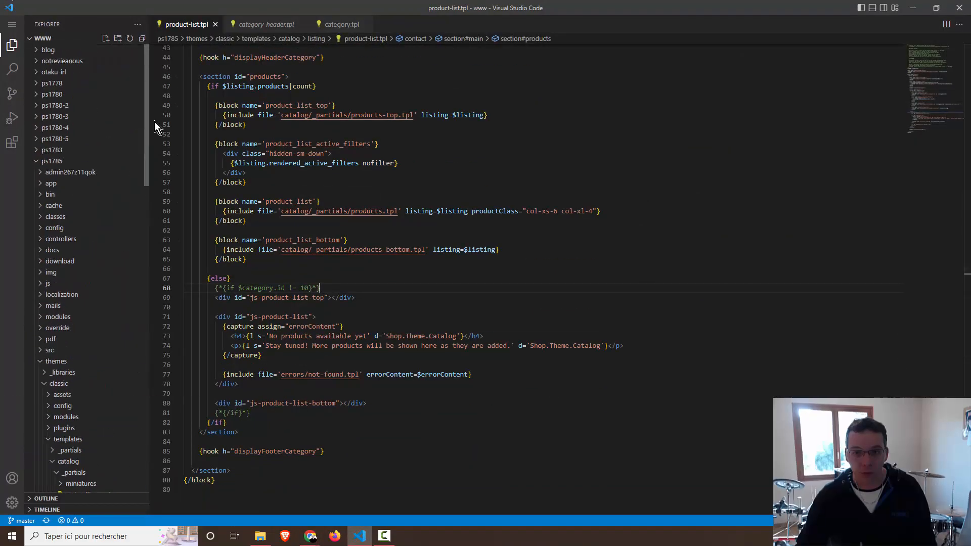
{"action": "scroll", "coordinate": [61, 364], "scroll_direction": "down", "scroll_amount": 2}
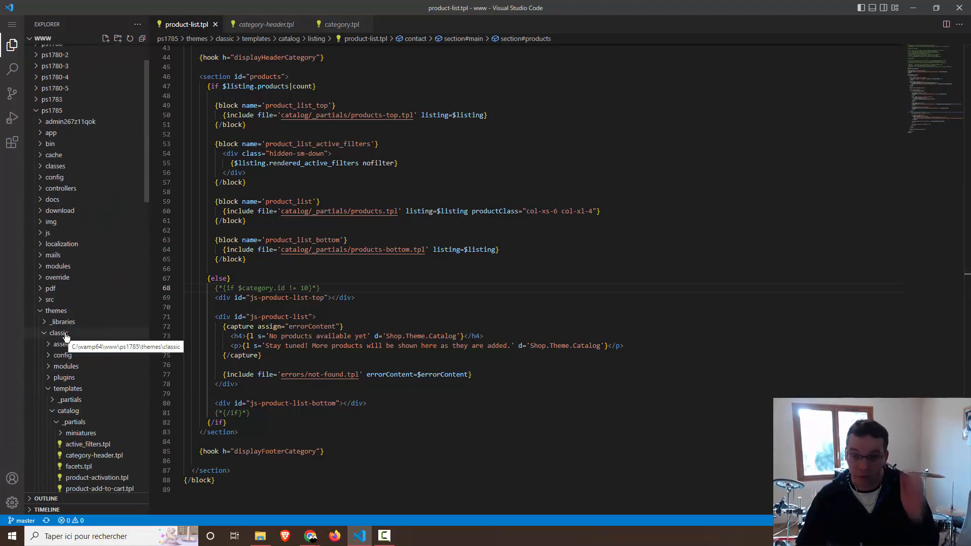
{"action": "scroll", "coordinate": [66, 344], "scroll_direction": "down", "scroll_amount": 2}
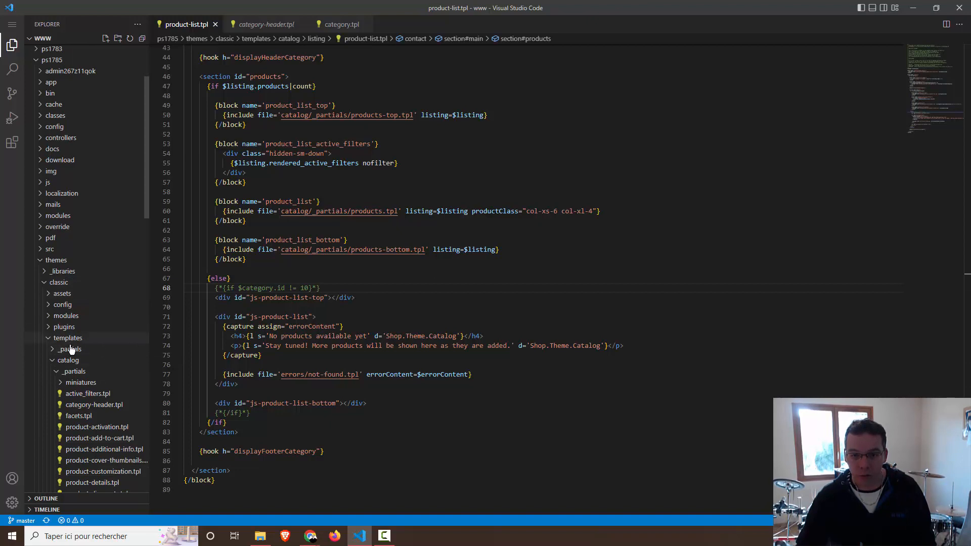
{"action": "scroll", "coordinate": [96, 371], "scroll_direction": "down", "scroll_amount": 6}
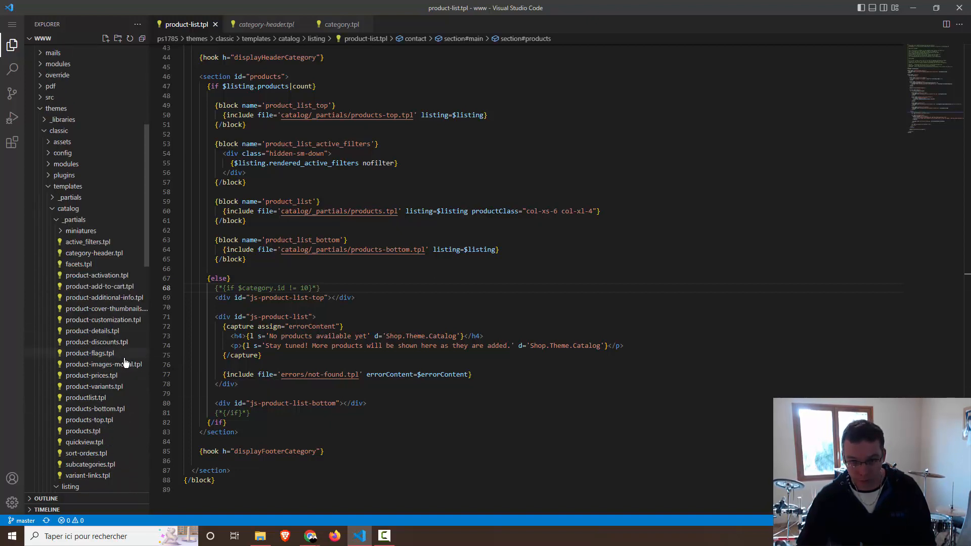
{"action": "scroll", "coordinate": [126, 386], "scroll_direction": "down", "scroll_amount": 2}
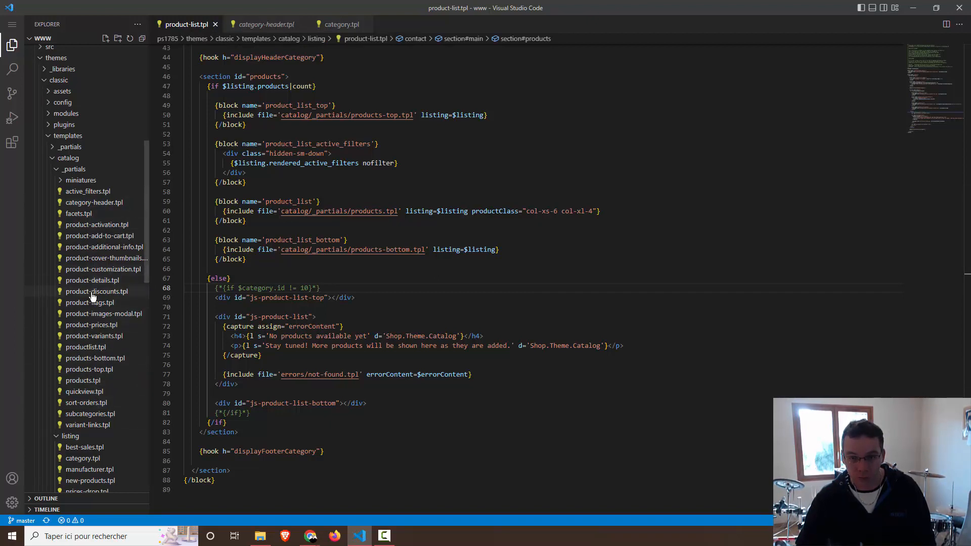
{"action": "scroll", "coordinate": [87, 352], "scroll_direction": "down", "scroll_amount": 3}
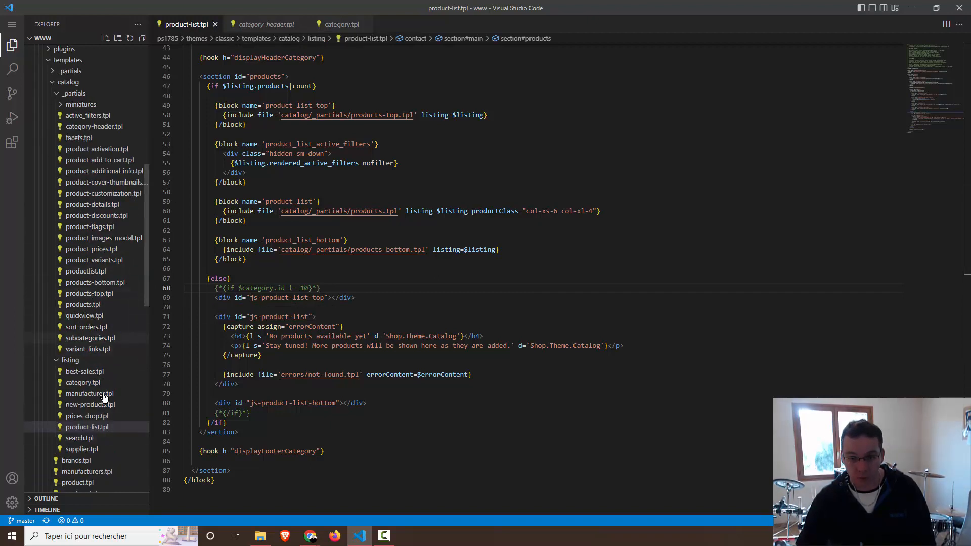
{"action": "left_click", "coordinate": [64, 95]}
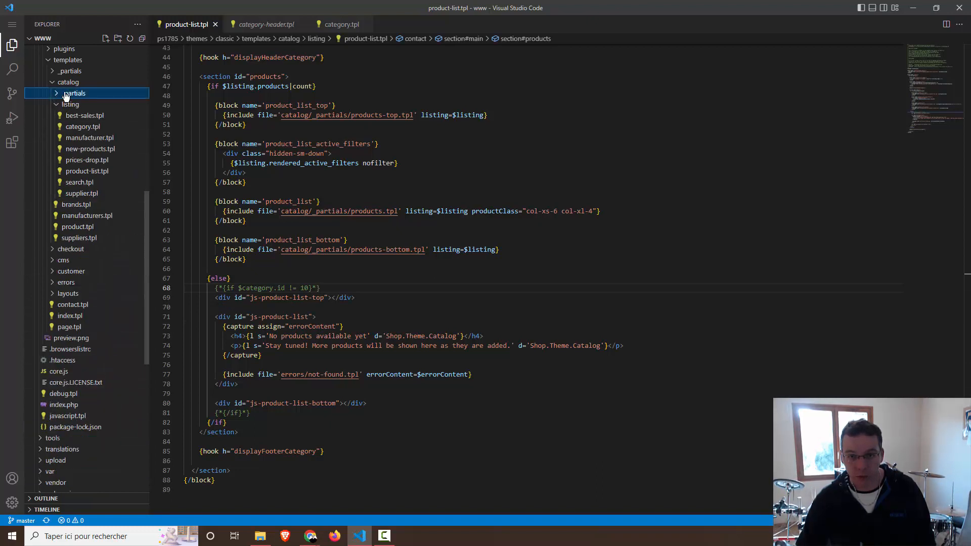
{"action": "left_click", "coordinate": [69, 105]}
{"action": "left_click", "coordinate": [58, 106]}
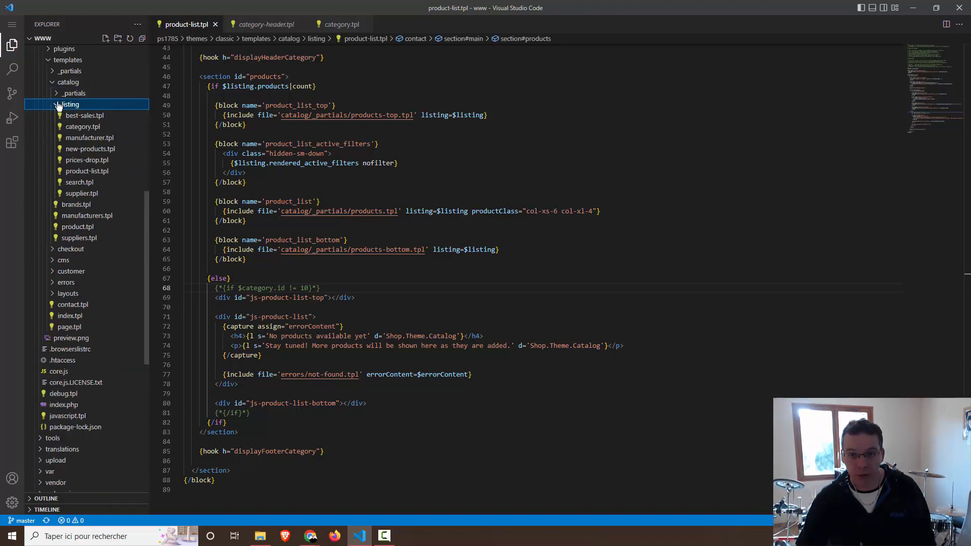
{"action": "left_click", "coordinate": [80, 172]}
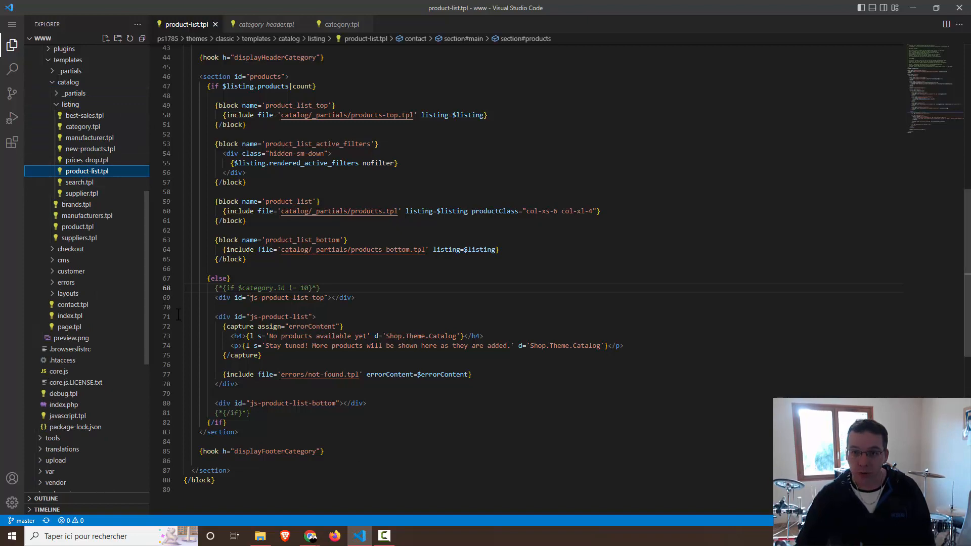
Examine the products section of product-list.tpl, comparing the {if $listing.products|count} branch with the {else} branch for empty categories
{"action": "scroll", "coordinate": [299, 286], "scroll_direction": "up", "scroll_amount": 4}
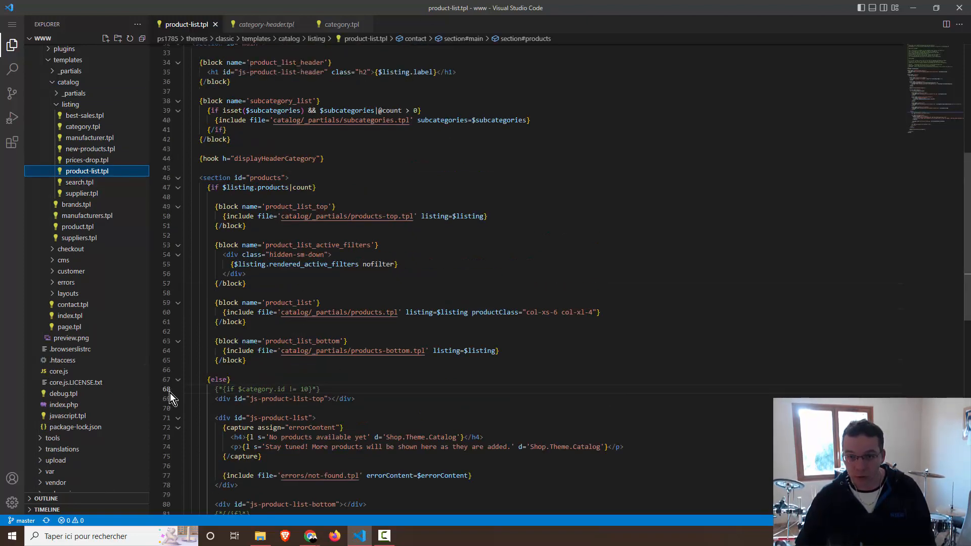
{"action": "scroll", "coordinate": [253, 374], "scroll_direction": "up", "scroll_amount": 1}
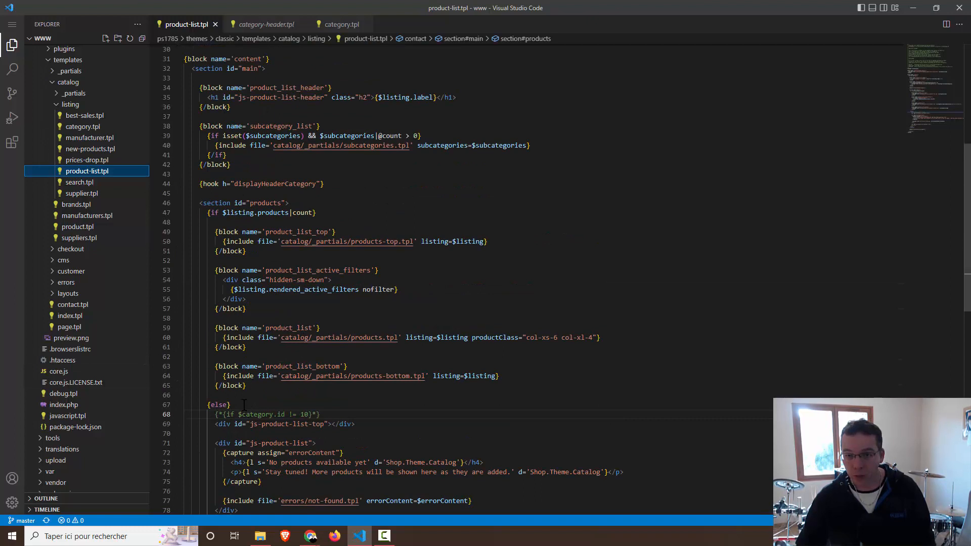
{"action": "left_click_drag", "start_coordinate": [244, 404], "coordinate": [199, 403]}
{"action": "left_click", "coordinate": [208, 136]}
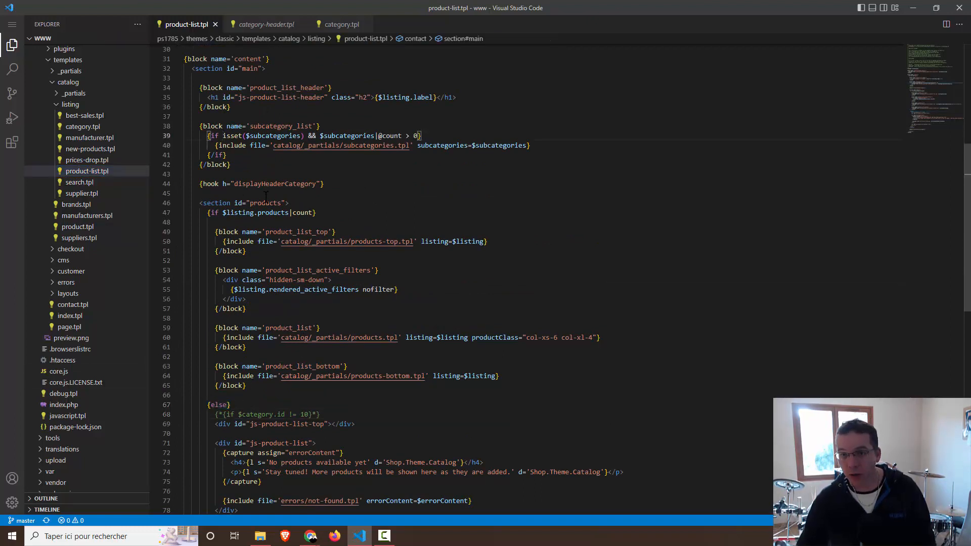
{"action": "scroll", "coordinate": [238, 171], "scroll_direction": "up", "scroll_amount": 1}
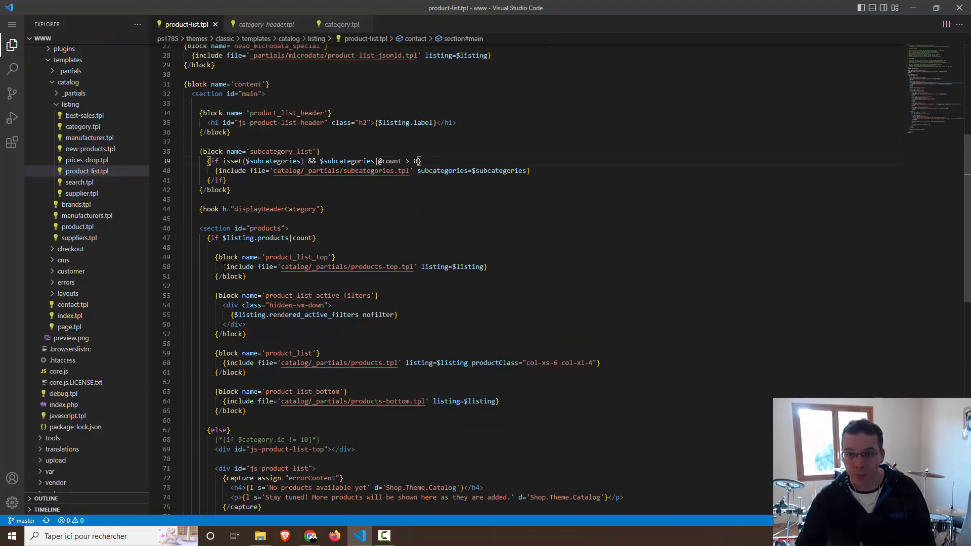
{"action": "left_click_drag", "start_coordinate": [206, 239], "coordinate": [317, 239]}
{"action": "scroll", "coordinate": [223, 192], "scroll_direction": "down", "scroll_amount": 2}
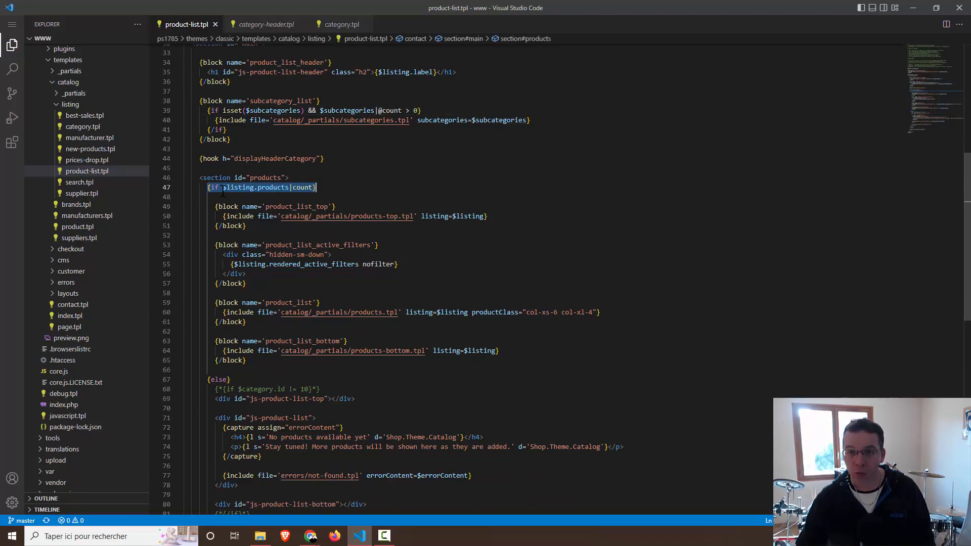
{"action": "left_click_drag", "start_coordinate": [248, 377], "coordinate": [206, 257]}
{"action": "left_click", "coordinate": [241, 373]}
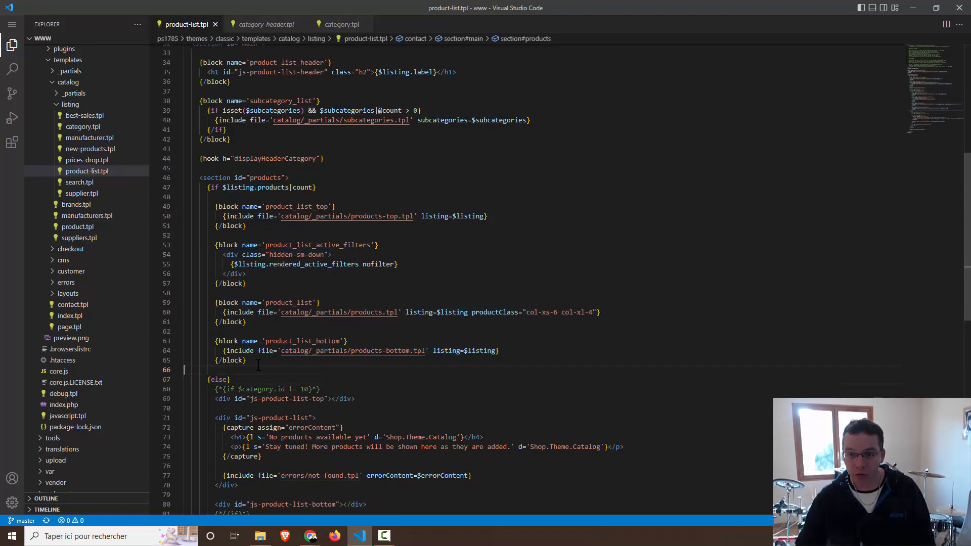
{"action": "left_click_drag", "start_coordinate": [249, 358], "coordinate": [212, 205]}
{"action": "scroll", "coordinate": [211, 205], "scroll_direction": "down", "scroll_amount": 3}
{"action": "left_click", "coordinate": [208, 297]}
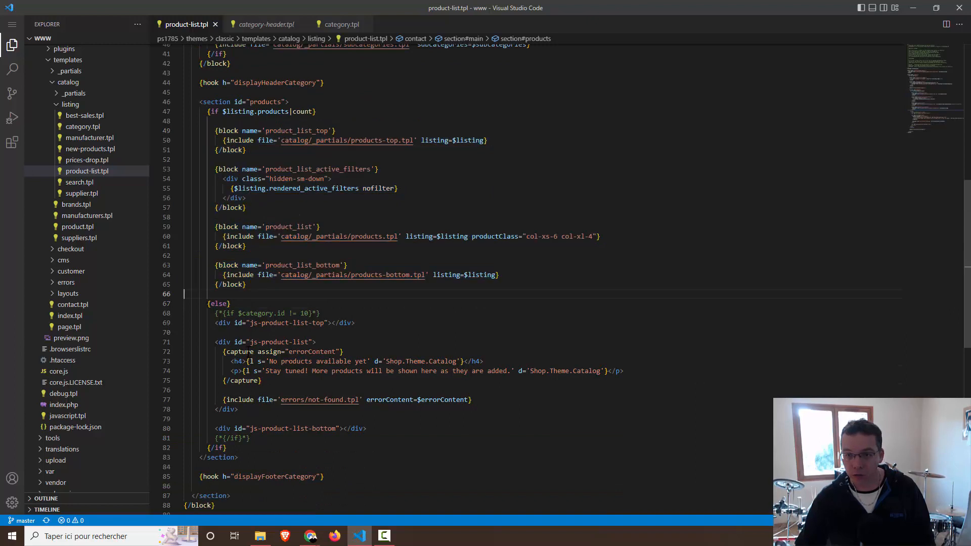
{"action": "left_click_drag", "start_coordinate": [215, 324], "coordinate": [261, 443]}
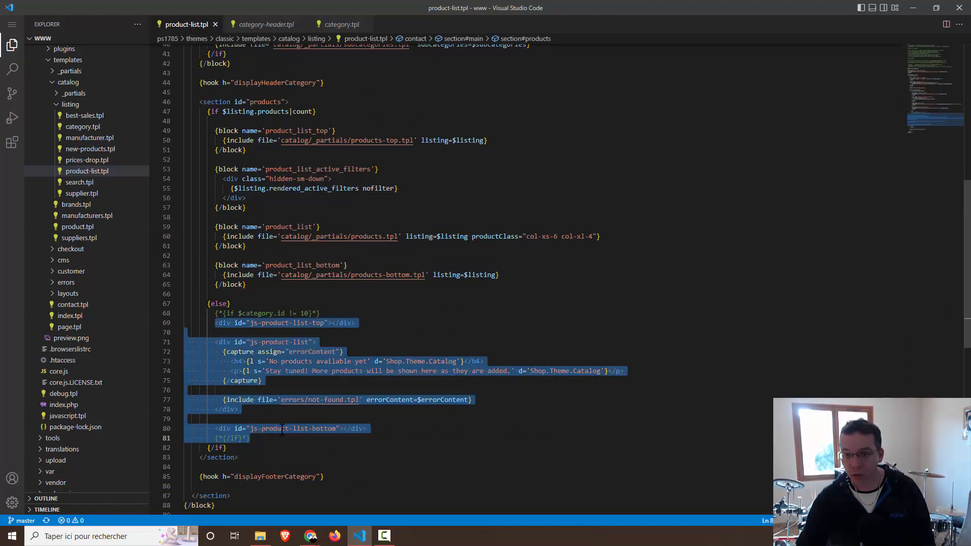
Uncomment the {if $category.id != 10} line and its matching {/if} around the empty-list content in the {else} branch
{"action": "left_click", "coordinate": [327, 314]}
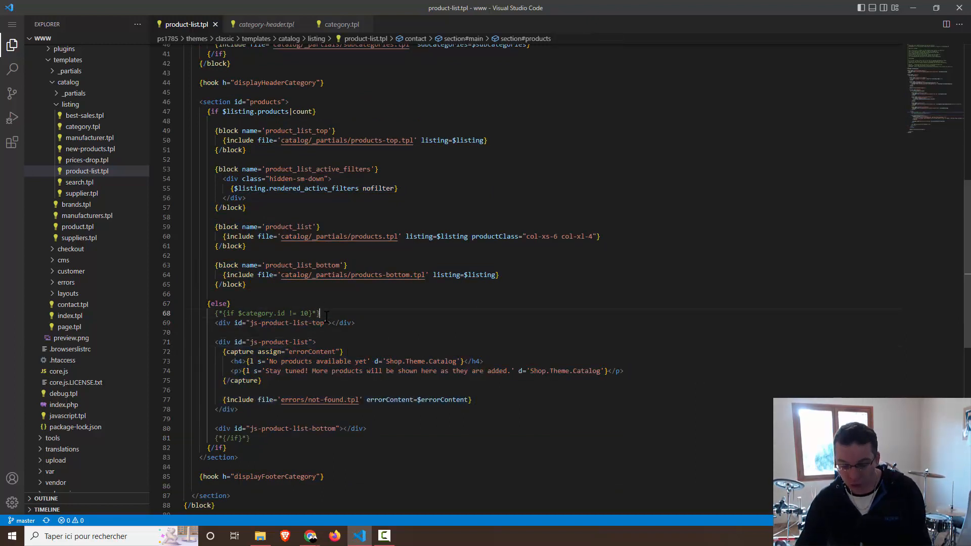
{"action": "key", "text": "BackSpace"}
{"action": "key", "text": "BackSpace"}
{"action": "left_click", "coordinate": [221, 313]}
{"action": "key", "text": "BackSpace"}
{"action": "key", "text": "BackSpace"}
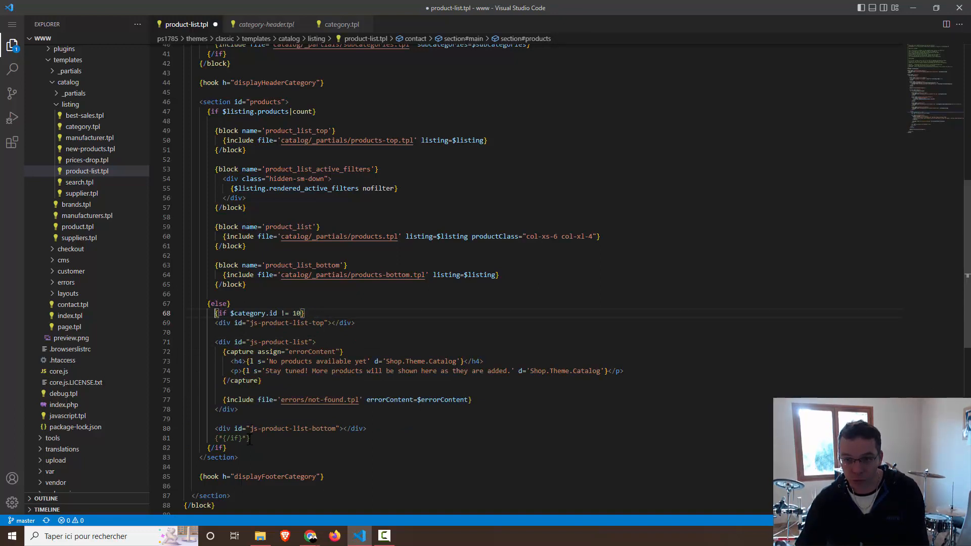
{"action": "key", "text": "BackSpace"}
{"action": "key", "text": "BackSpace"}
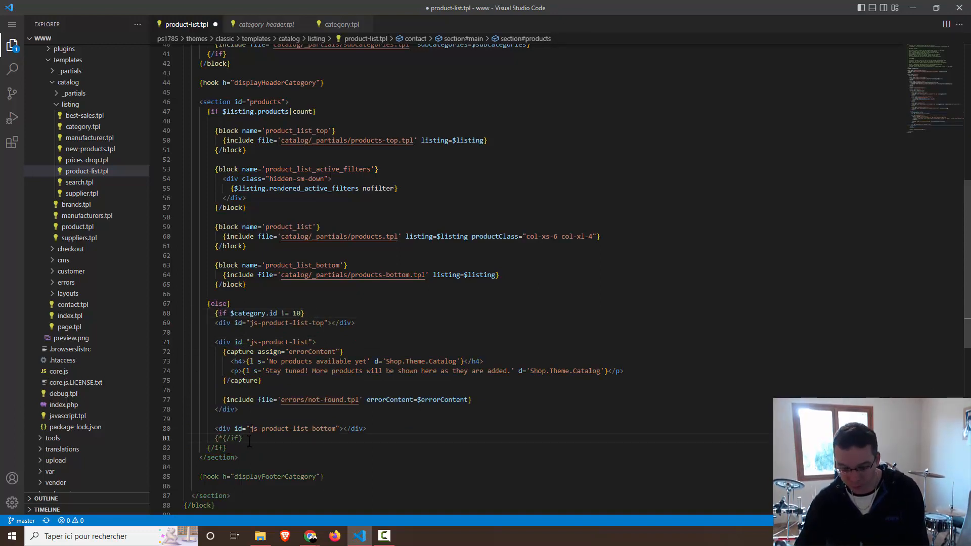
{"action": "key", "text": "Home"}
{"action": "key", "text": "Delete"}
{"action": "key", "text": "Delete"}
Check the ID in the category condition against the "Notre selection de noël" entry in PrestaShop's category list, opened in a new browser tab
{"action": "left_click", "coordinate": [251, 319]}
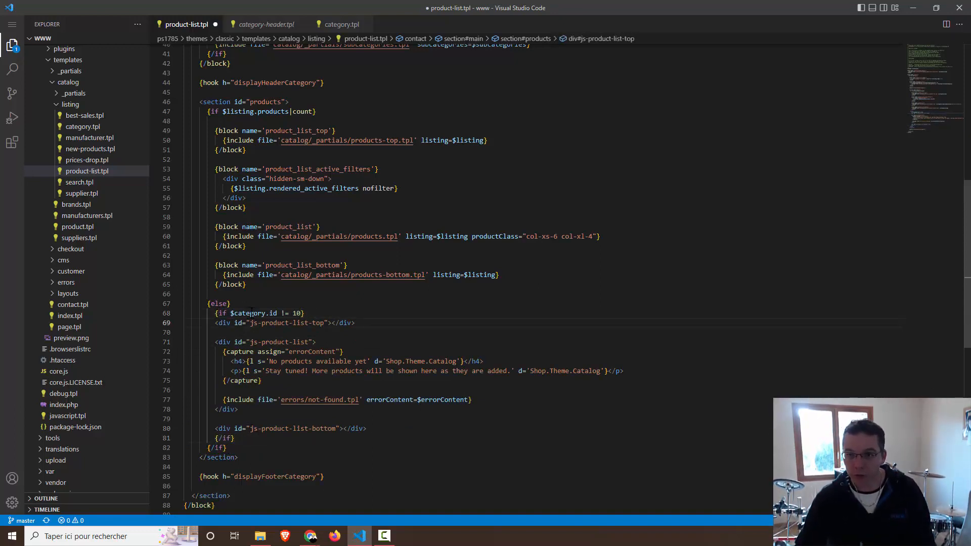
{"action": "mouse_move", "coordinate": [277, 313]}
{"action": "left_mouse_down"}
{"action": "mouse_move", "coordinate": [238, 312]}
{"action": "mouse_move", "coordinate": [284, 315]}
{"action": "left_mouse_up"}
{"action": "left_click", "coordinate": [281, 315]}
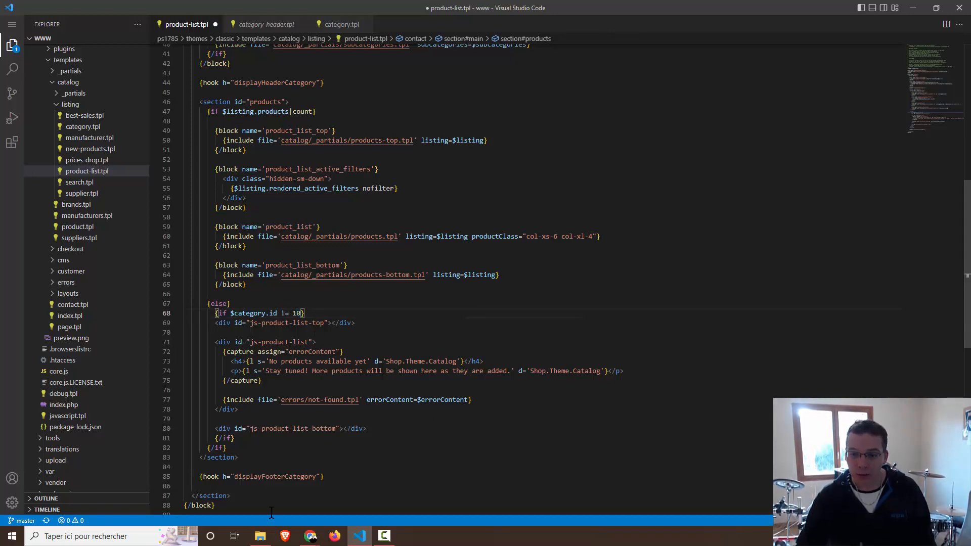
{"action": "left_click", "coordinate": [310, 536]}
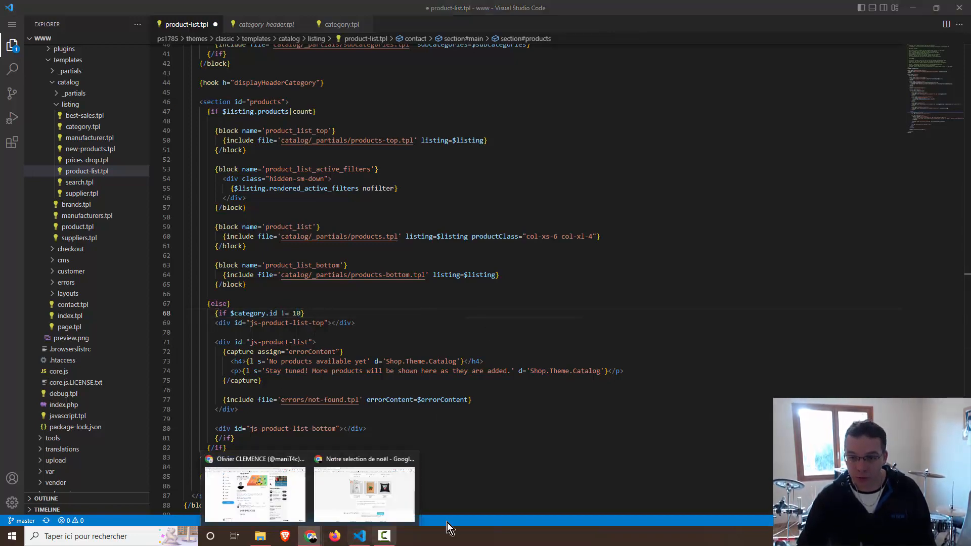
{"action": "left_click", "coordinate": [354, 507]}
{"action": "left_click", "coordinate": [35, 7]}
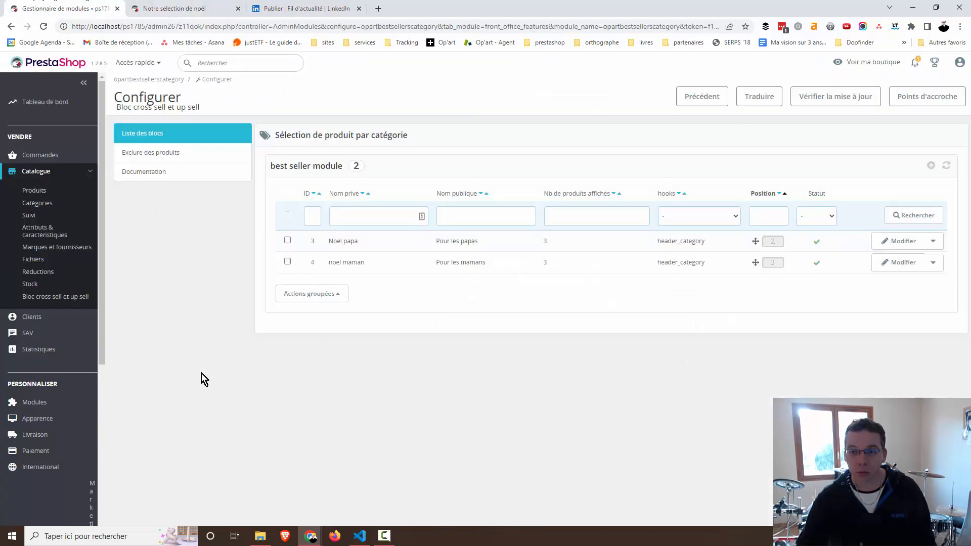
{"action": "right_click", "coordinate": [35, 207]}
{"action": "left_click", "coordinate": [87, 217]}
{"action": "left_click", "coordinate": [203, 7]}
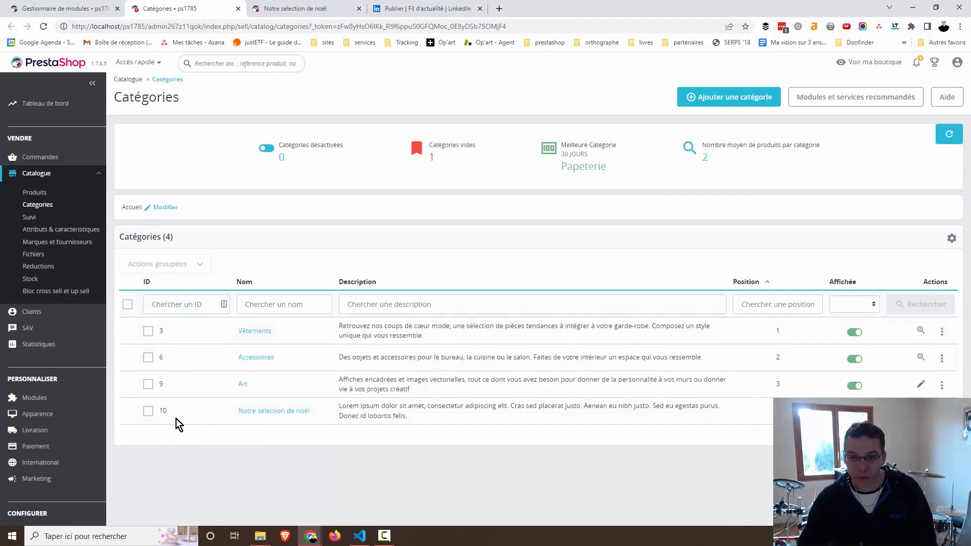
{"action": "double_click", "coordinate": [158, 411]}
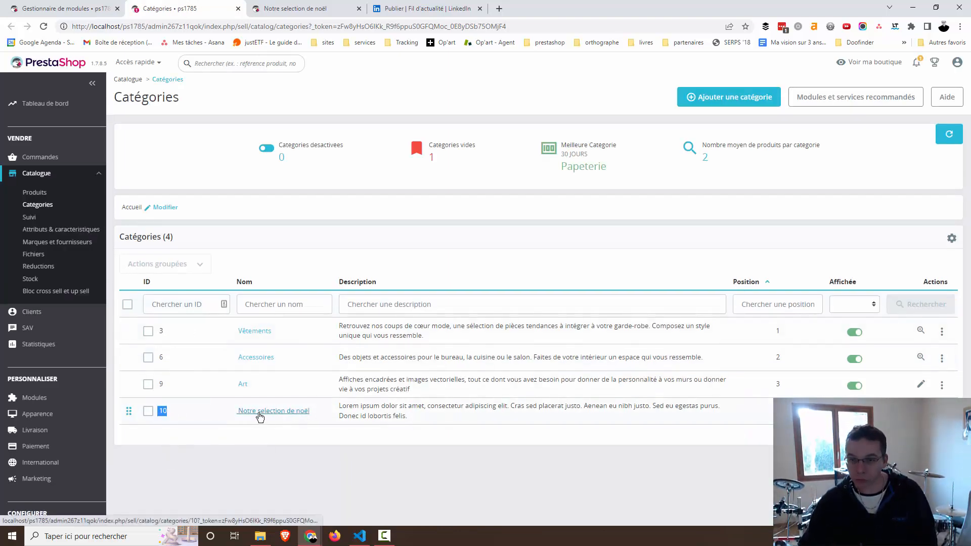
Switch back to Visual Studio Code and review where the {if $category.id != 10} condition opens and closes within the {else} branch
{"action": "left_click", "coordinate": [360, 536]}
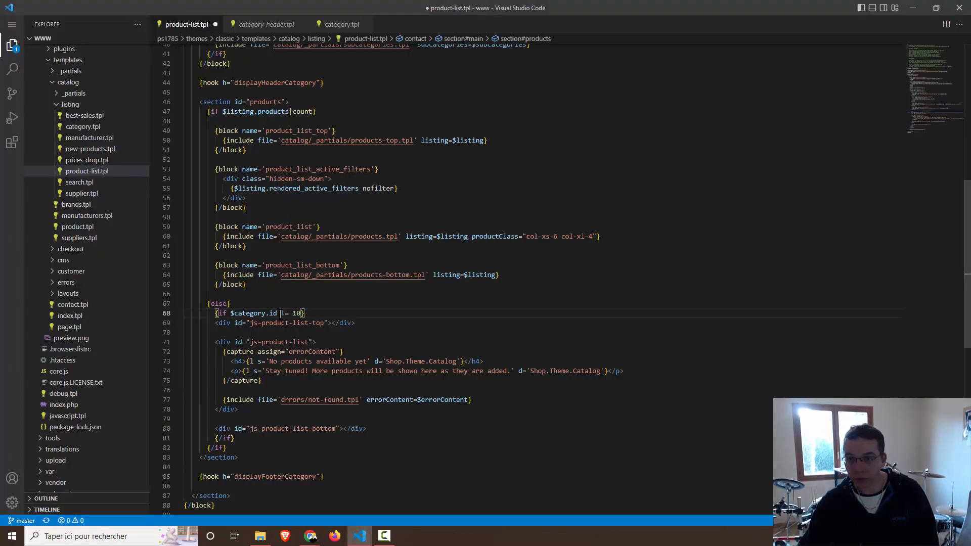
{"action": "left_click_drag", "start_coordinate": [281, 313], "coordinate": [293, 314]}
{"action": "left_click", "coordinate": [216, 313]}
{"action": "scroll", "coordinate": [216, 313], "scroll_direction": "down", "scroll_amount": 1}
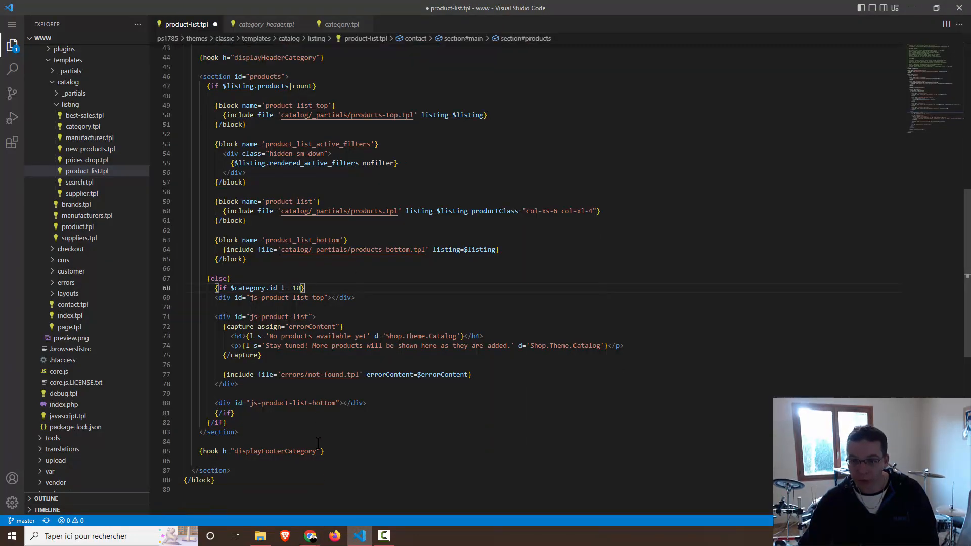
{"action": "scroll", "coordinate": [216, 313], "scroll_direction": "up", "scroll_amount": 1}
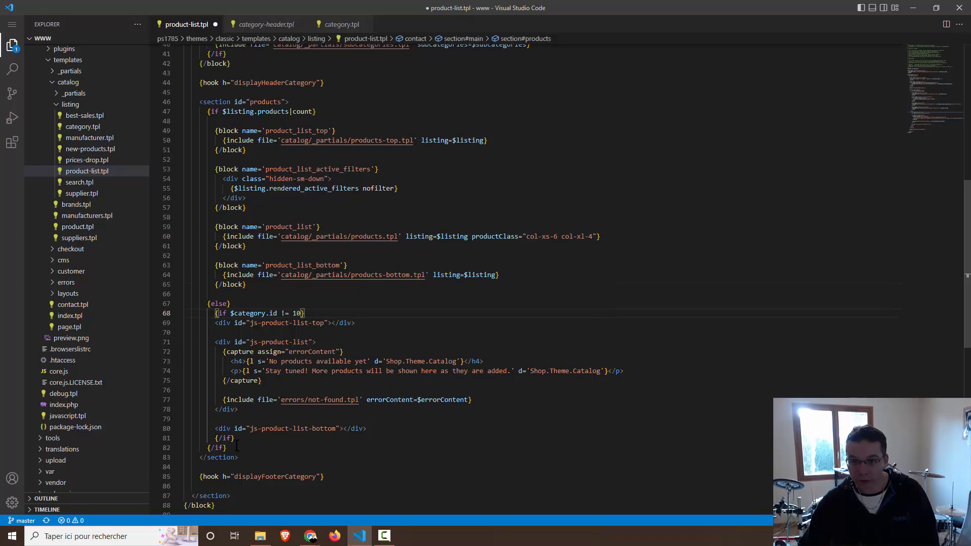
{"action": "left_click_drag", "start_coordinate": [241, 442], "coordinate": [216, 438]}
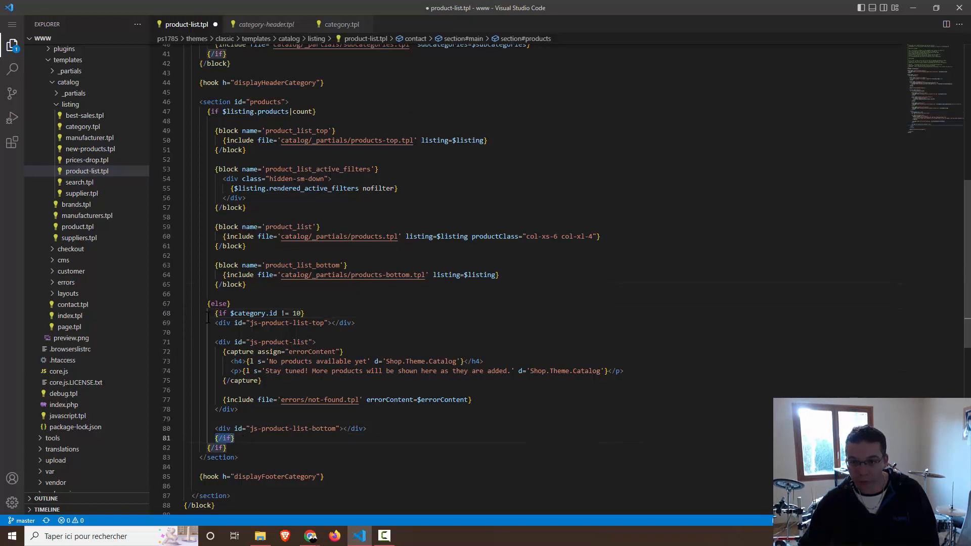
{"action": "left_click_drag", "start_coordinate": [212, 313], "coordinate": [305, 313]}
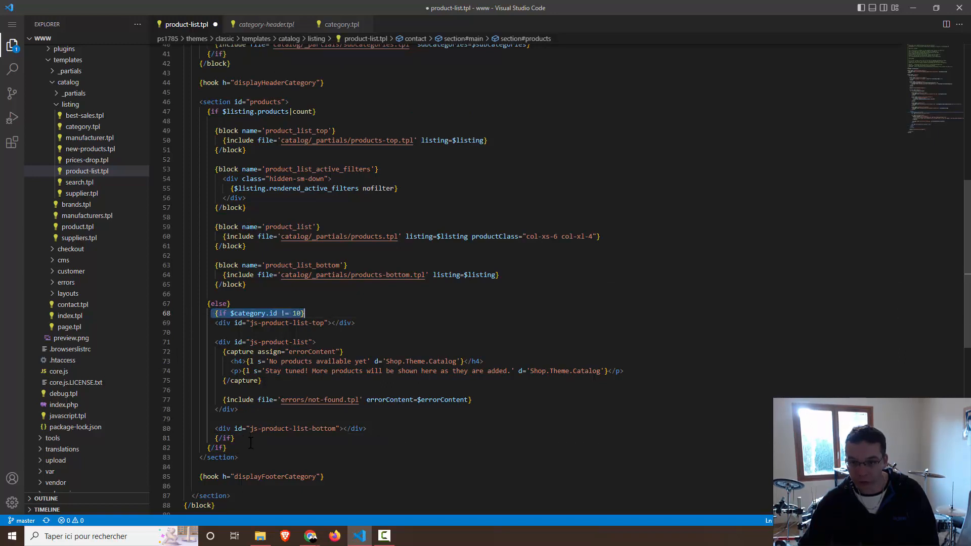
{"action": "left_click_drag", "start_coordinate": [234, 438], "coordinate": [215, 439]}
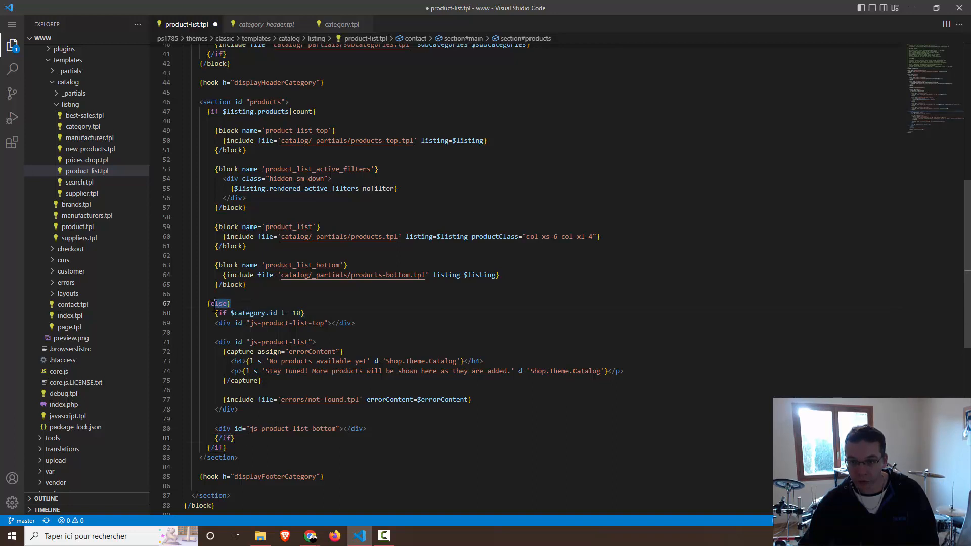
{"action": "left_click_drag", "start_coordinate": [215, 313], "coordinate": [305, 312]}
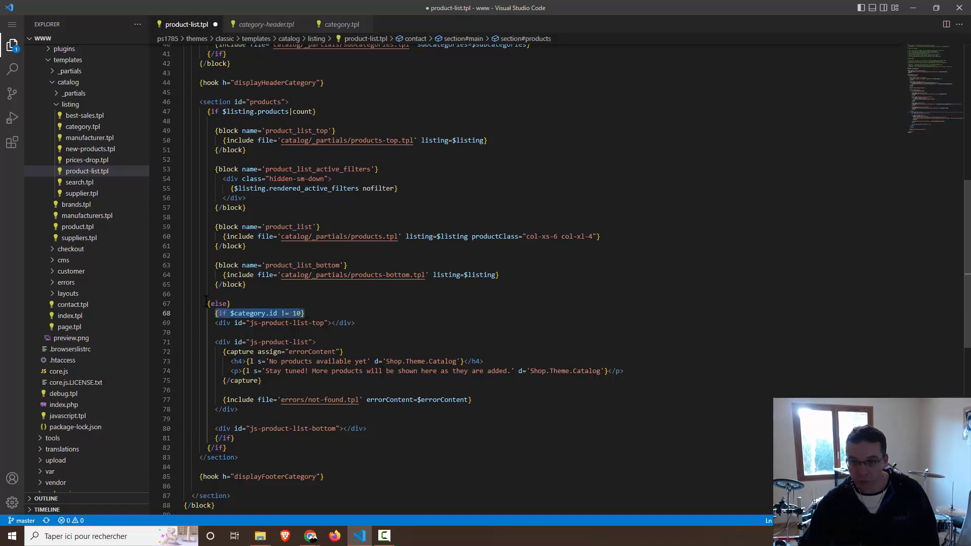
{"action": "left_click", "coordinate": [226, 438]}
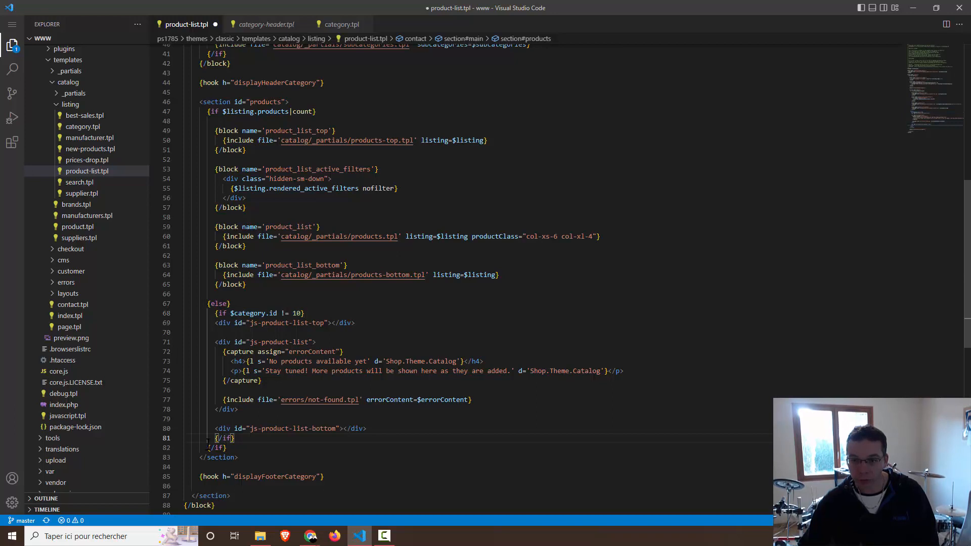
Save product-list.tpl with the {if $category.id != 10} condition closed inside the {else} branch
{"action": "left_click", "coordinate": [227, 448]}
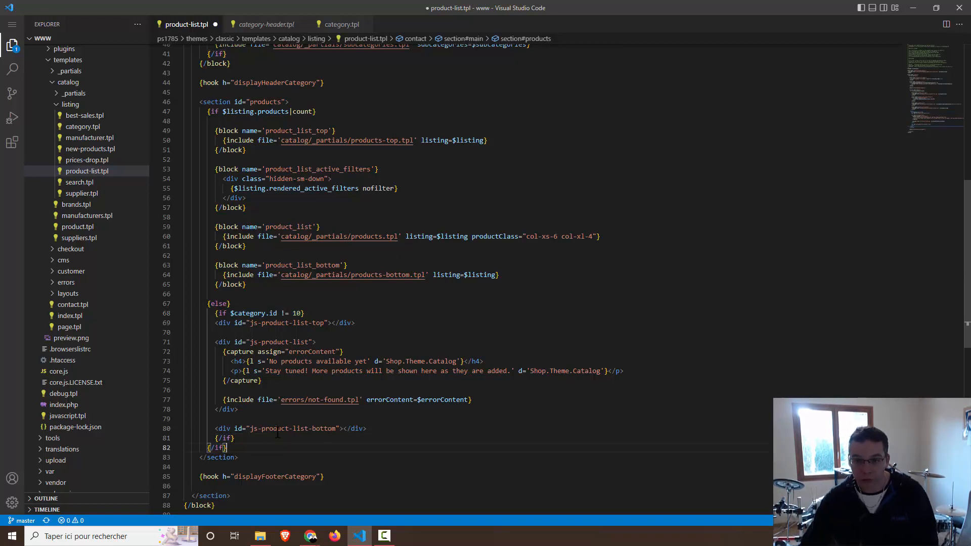
{"action": "left_click", "coordinate": [265, 418]}
{"action": "key", "text": "ctrl+s"}
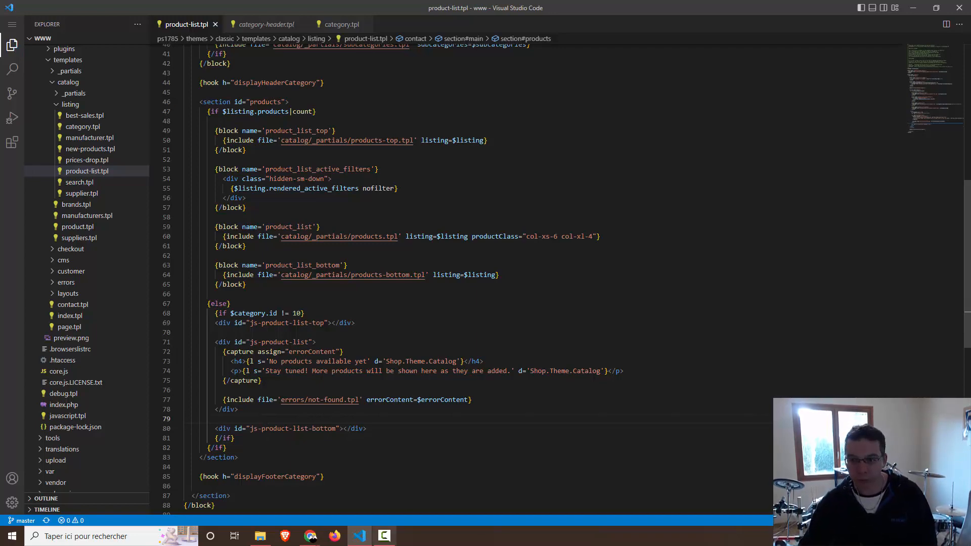
Switch to Chrome, open PrestaShop's advanced Performances settings in a new browser tab and clear the cache
{"action": "mouse_move", "coordinate": [310, 536]}
{"action": "left_click", "coordinate": [378, 503]}
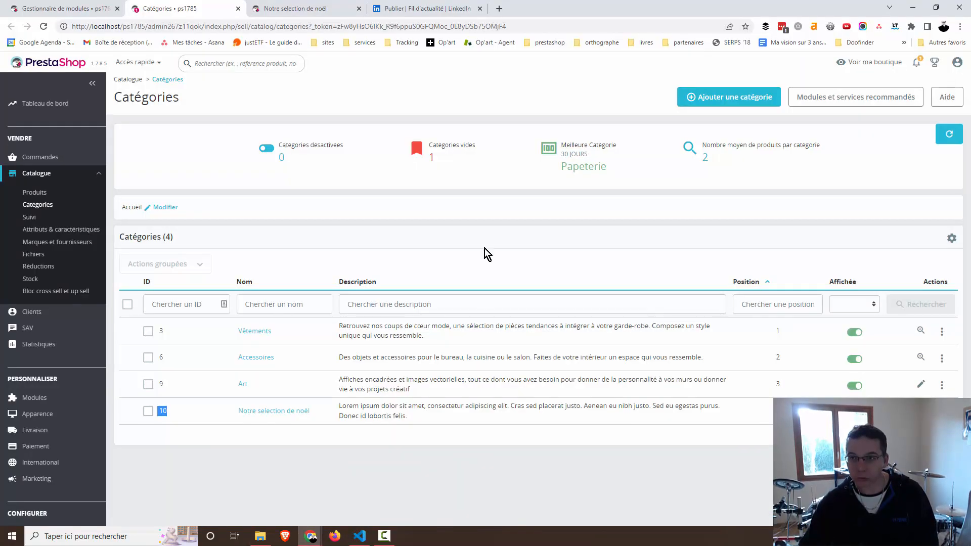
{"action": "scroll", "coordinate": [81, 392], "scroll_direction": "down", "scroll_amount": 3}
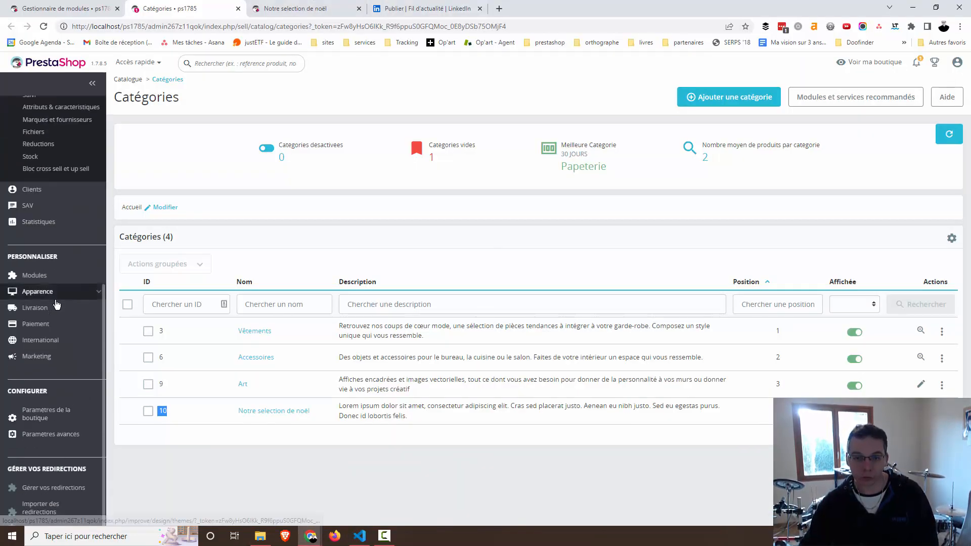
{"action": "left_click", "coordinate": [80, 386]}
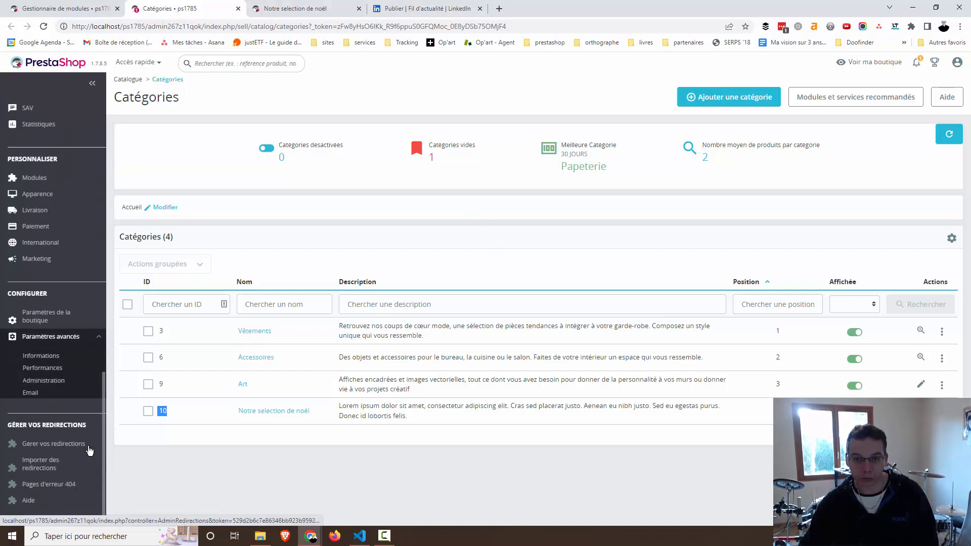
{"action": "right_click", "coordinate": [54, 297]}
{"action": "left_click", "coordinate": [101, 302]}
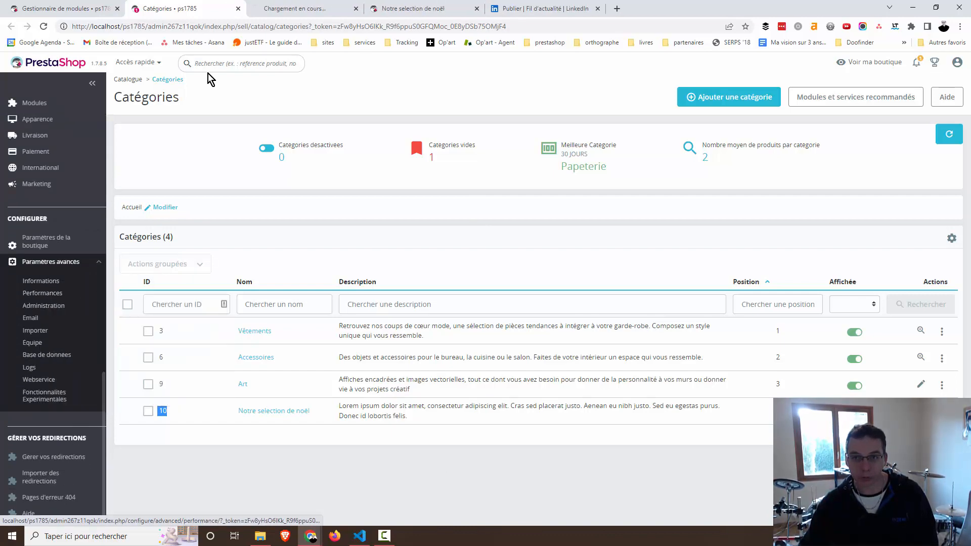
{"action": "left_click", "coordinate": [303, 8]}
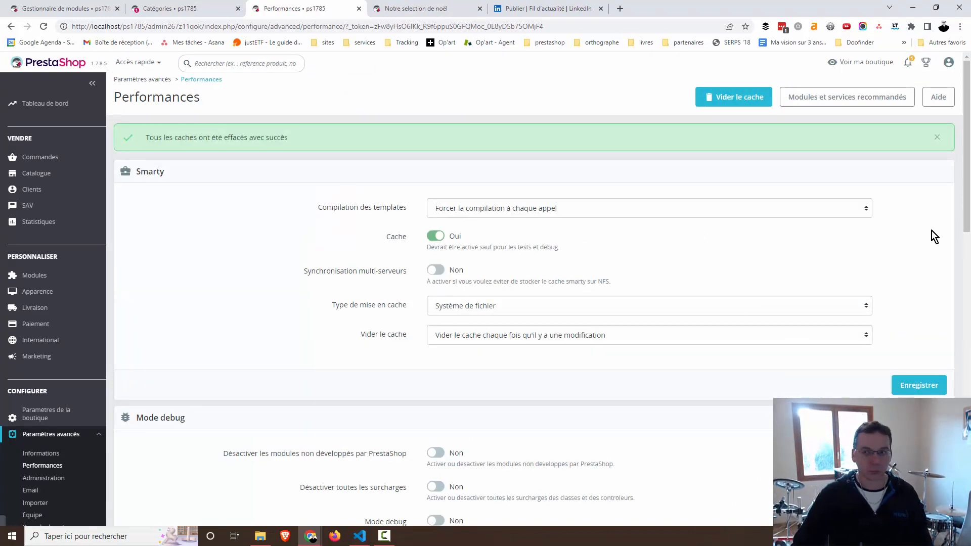
Reload the "Notre selection de noël" shop page and check the area below the "Pour les mamans" products for the empty-category message
{"action": "left_click", "coordinate": [410, 9]}
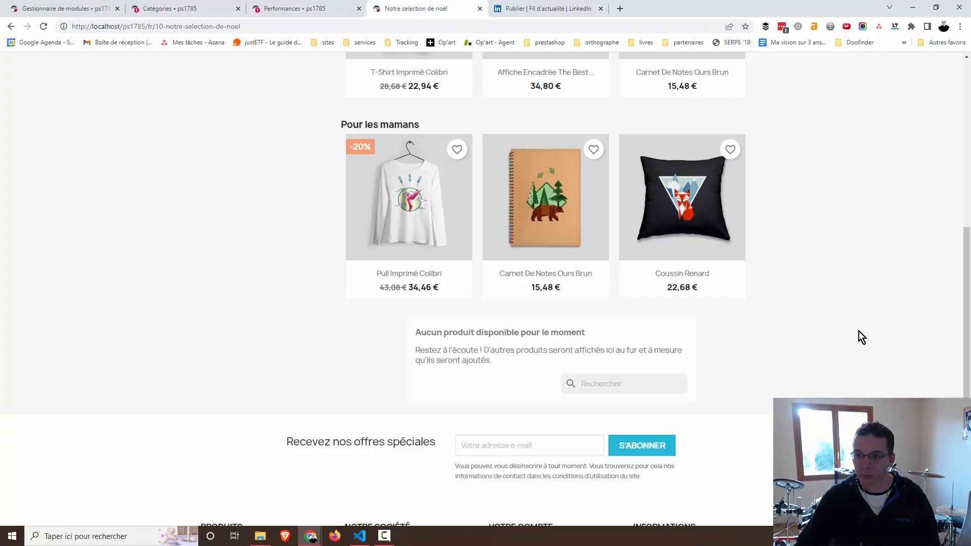
{"action": "scroll", "coordinate": [859, 332], "scroll_direction": "up", "scroll_amount": 7}
{"action": "scroll", "coordinate": [854, 317], "scroll_direction": "down", "scroll_amount": 3}
{"action": "scroll", "coordinate": [817, 274], "scroll_direction": "down", "scroll_amount": 2}
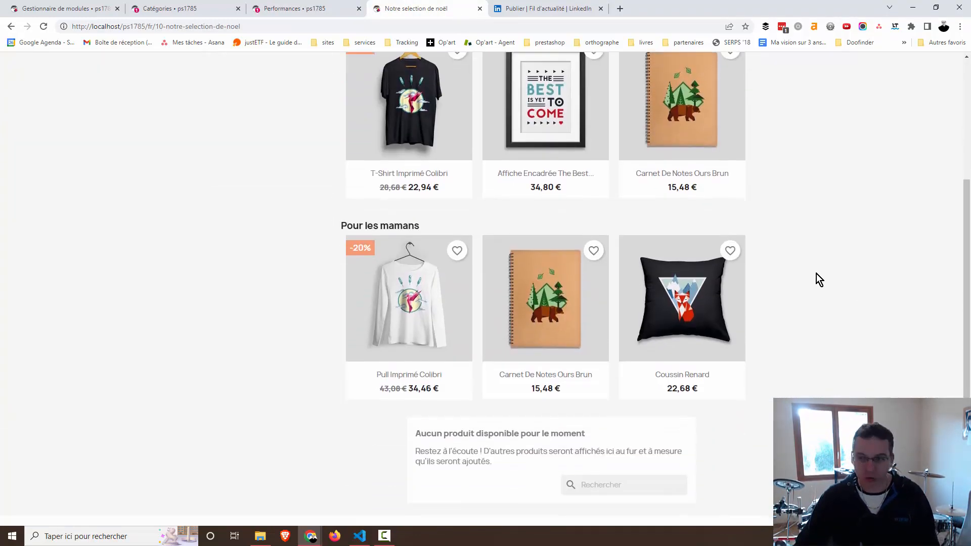
{"action": "key", "text": "F5"}
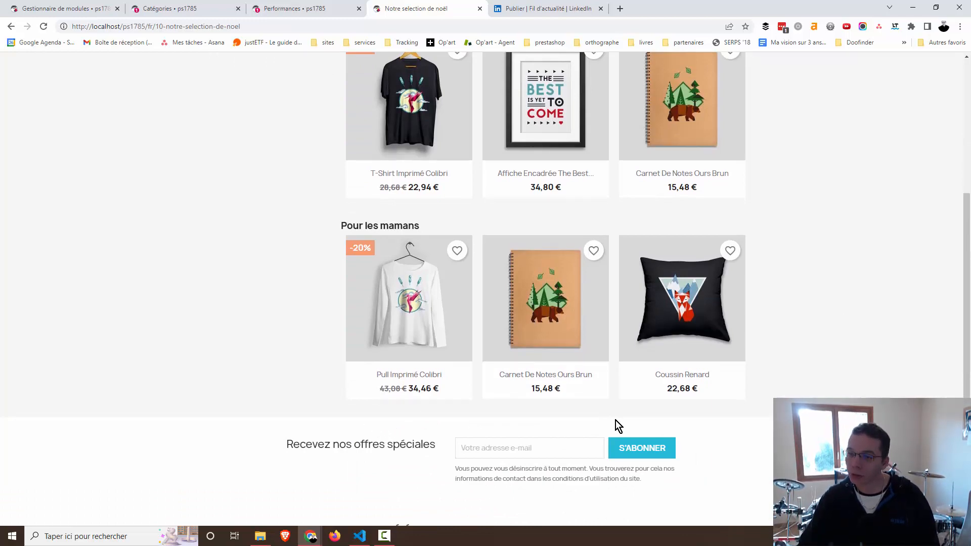
{"action": "scroll", "coordinate": [830, 387], "scroll_direction": "up", "scroll_amount": 5}
{"action": "scroll", "coordinate": [833, 389], "scroll_direction": "down", "scroll_amount": 3}
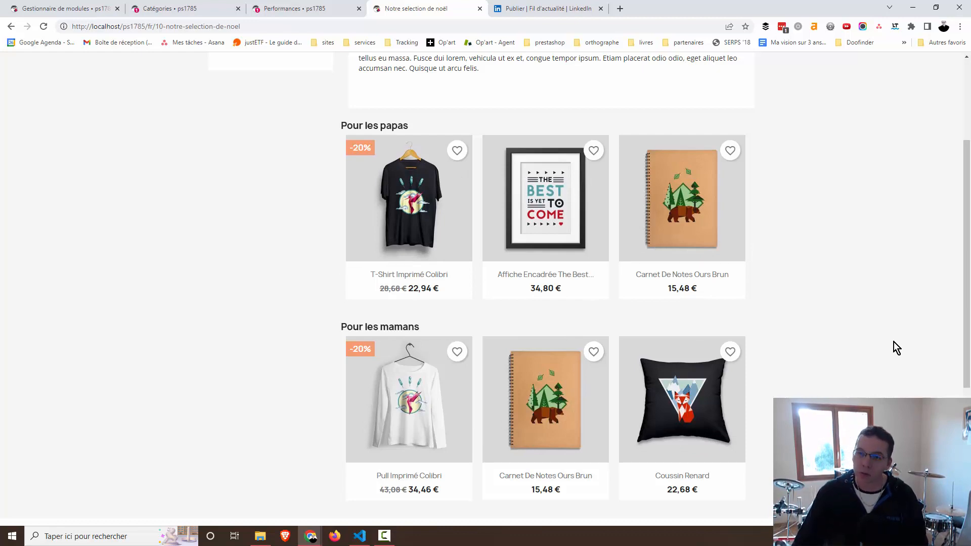
{"action": "scroll", "coordinate": [882, 288], "scroll_direction": "up", "scroll_amount": 3}
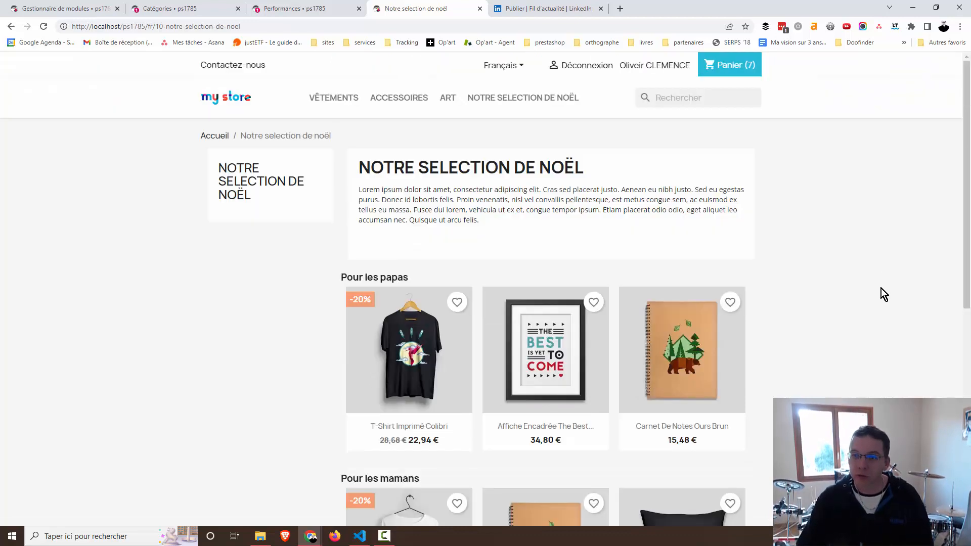